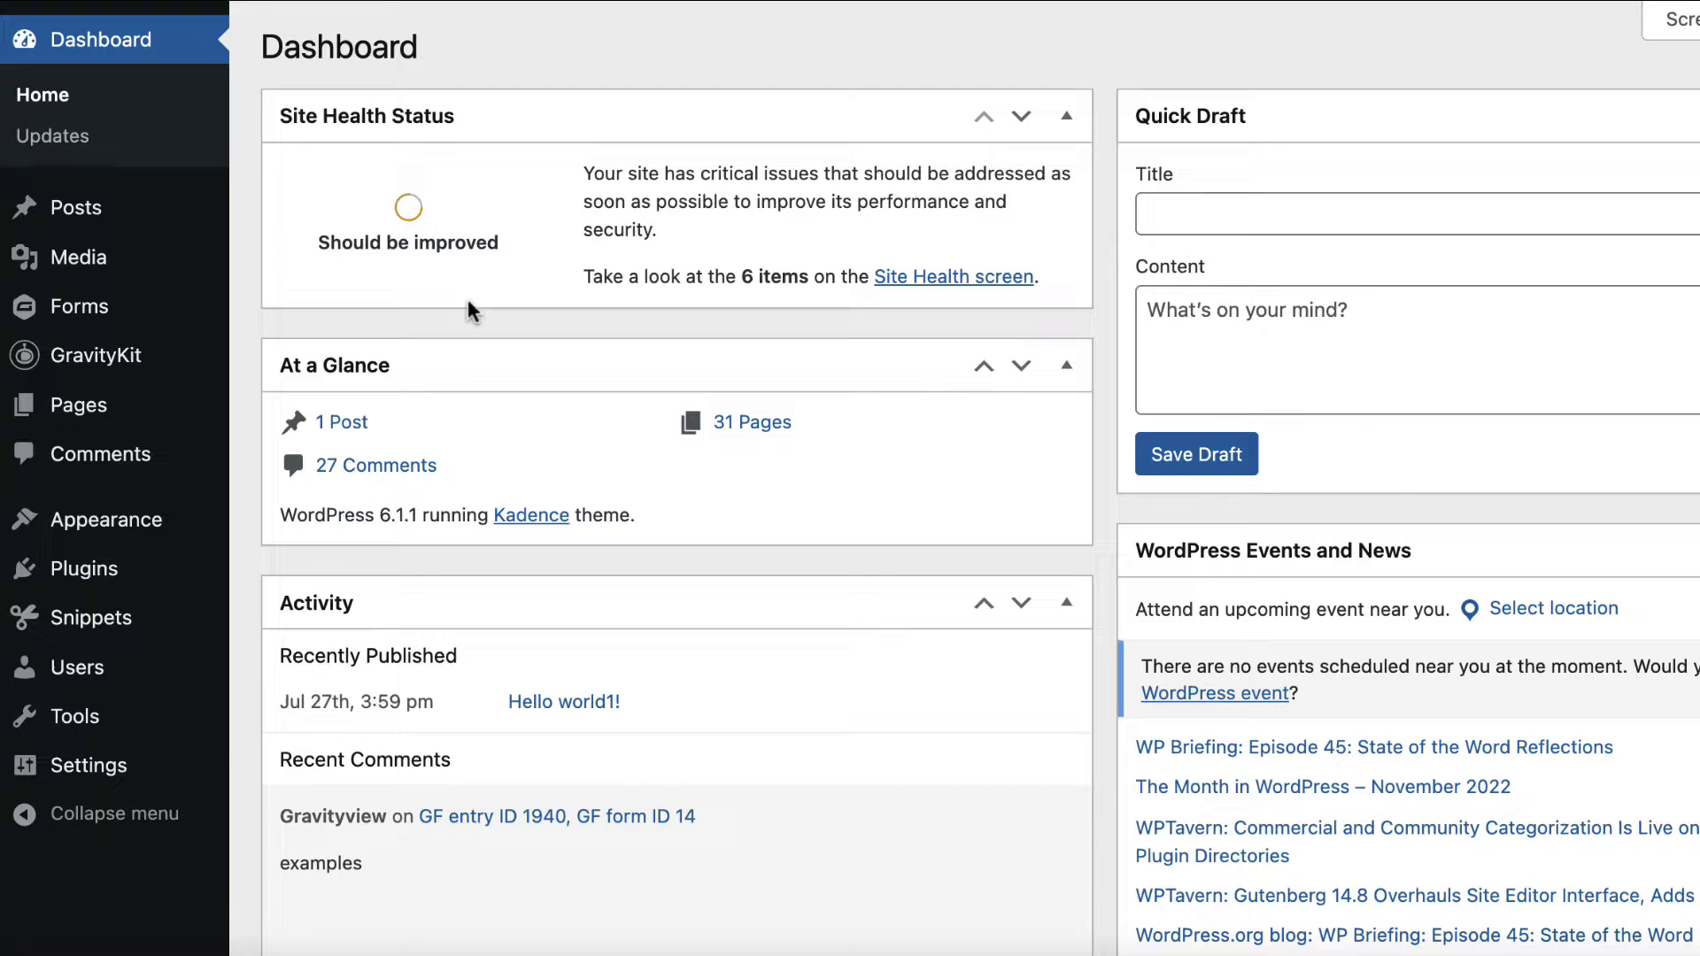
Go to GravityKit's Products & Licenses page from the admin sidebar flyout
{"action": "mouse_move", "coordinate": [160, 355]}
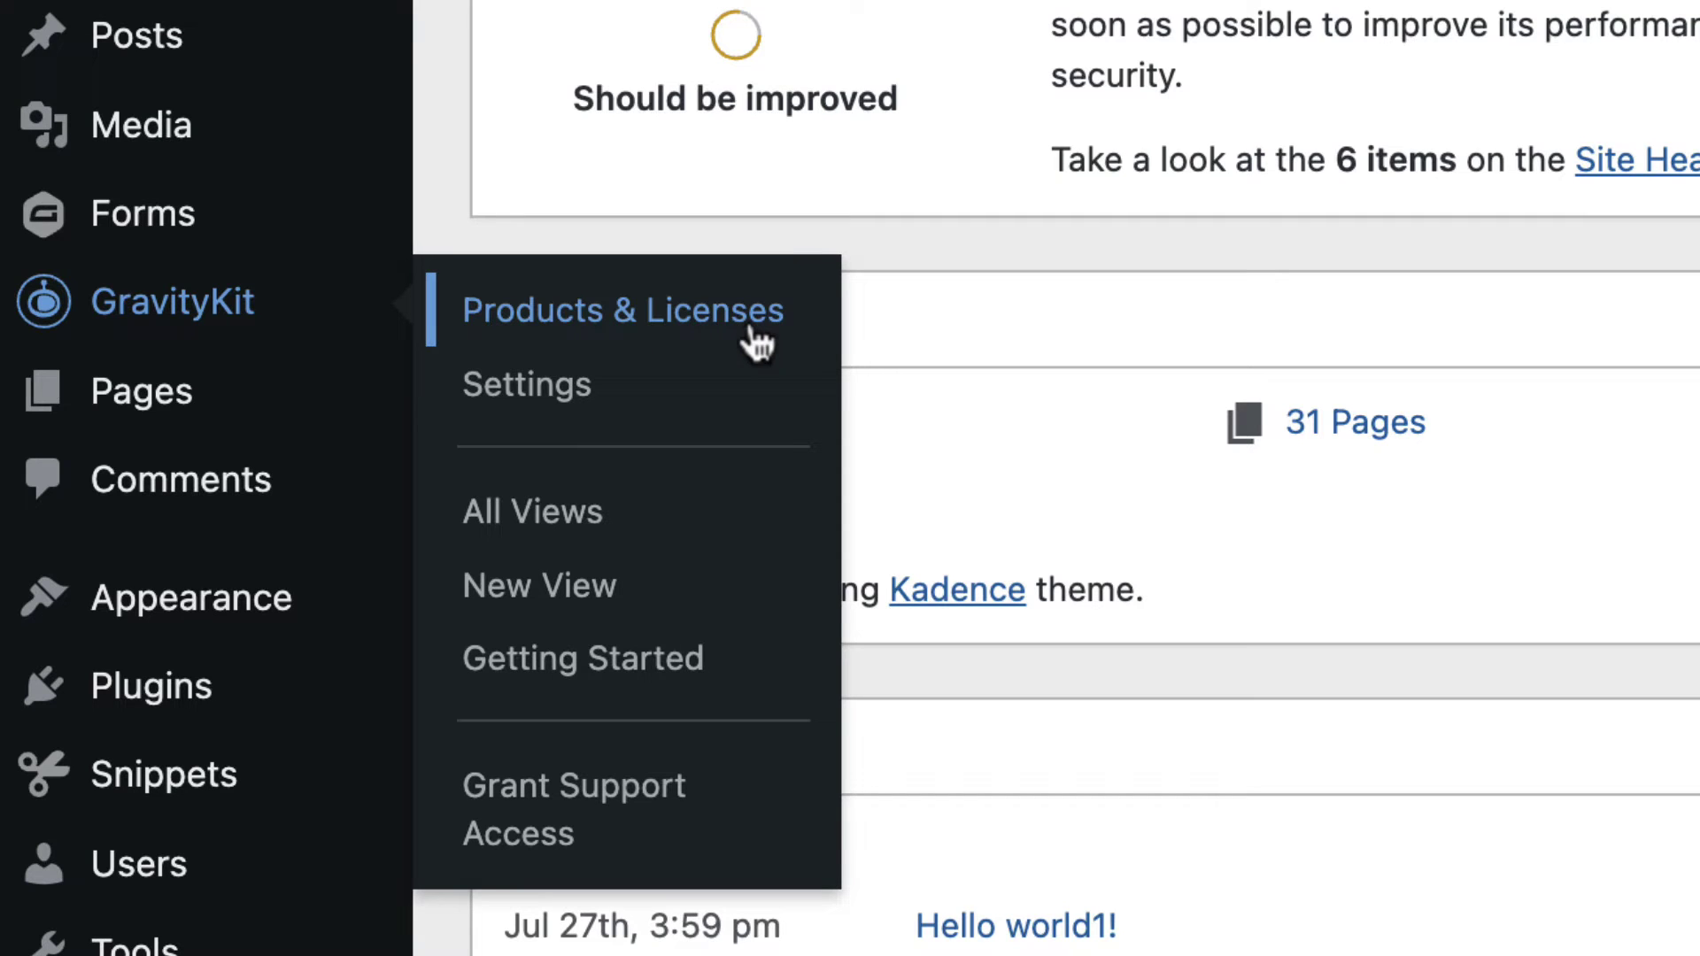
{"action": "left_click", "coordinate": [784, 327]}
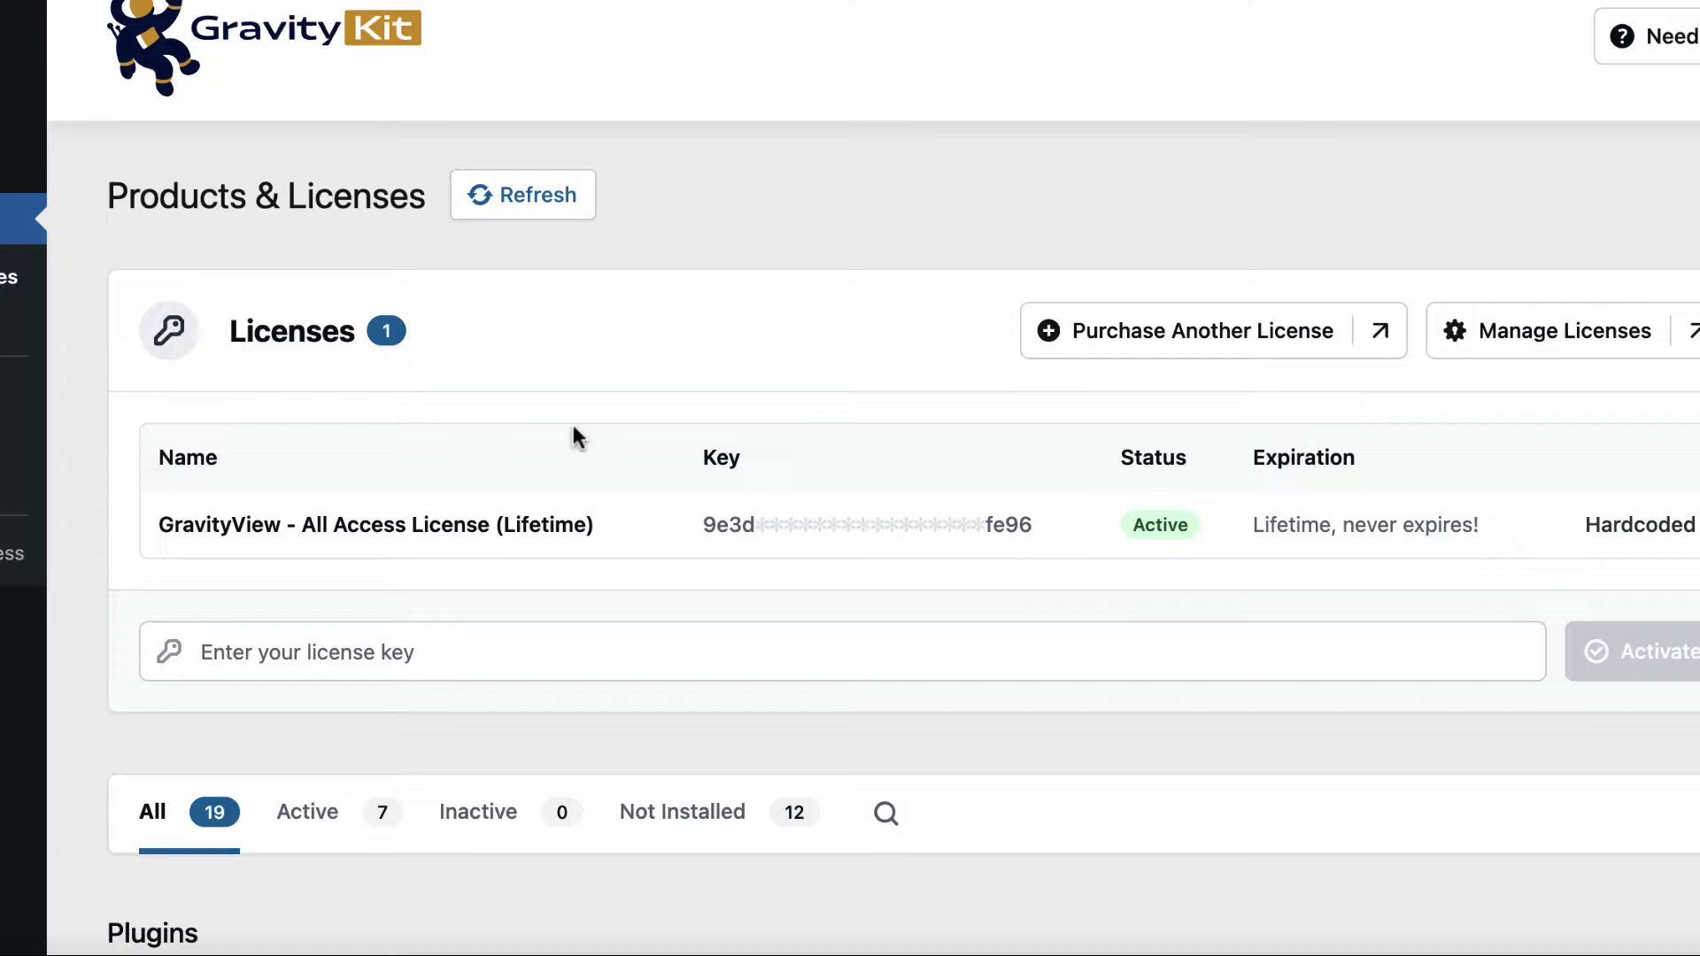
Install the DataTables extension from the Not Installed list, then start a new View
{"action": "scroll", "coordinate": [572, 422], "scroll_direction": "down", "scroll_amount": 1}
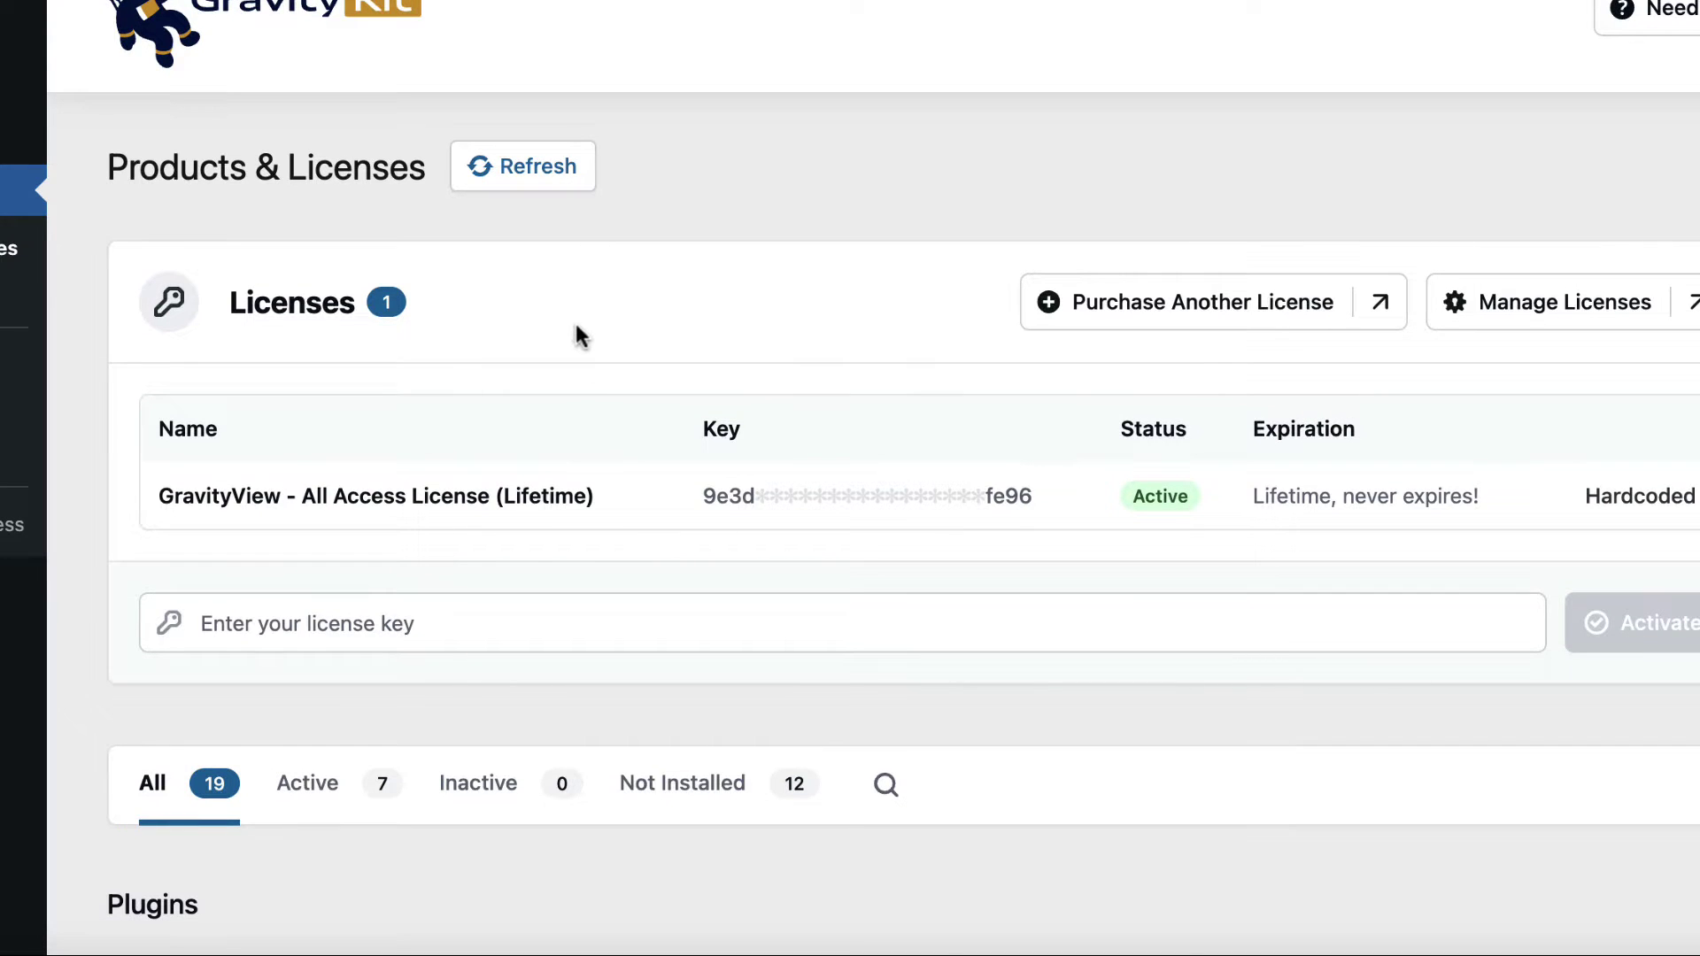
{"action": "scroll", "coordinate": [576, 327], "scroll_direction": "down", "scroll_amount": 7}
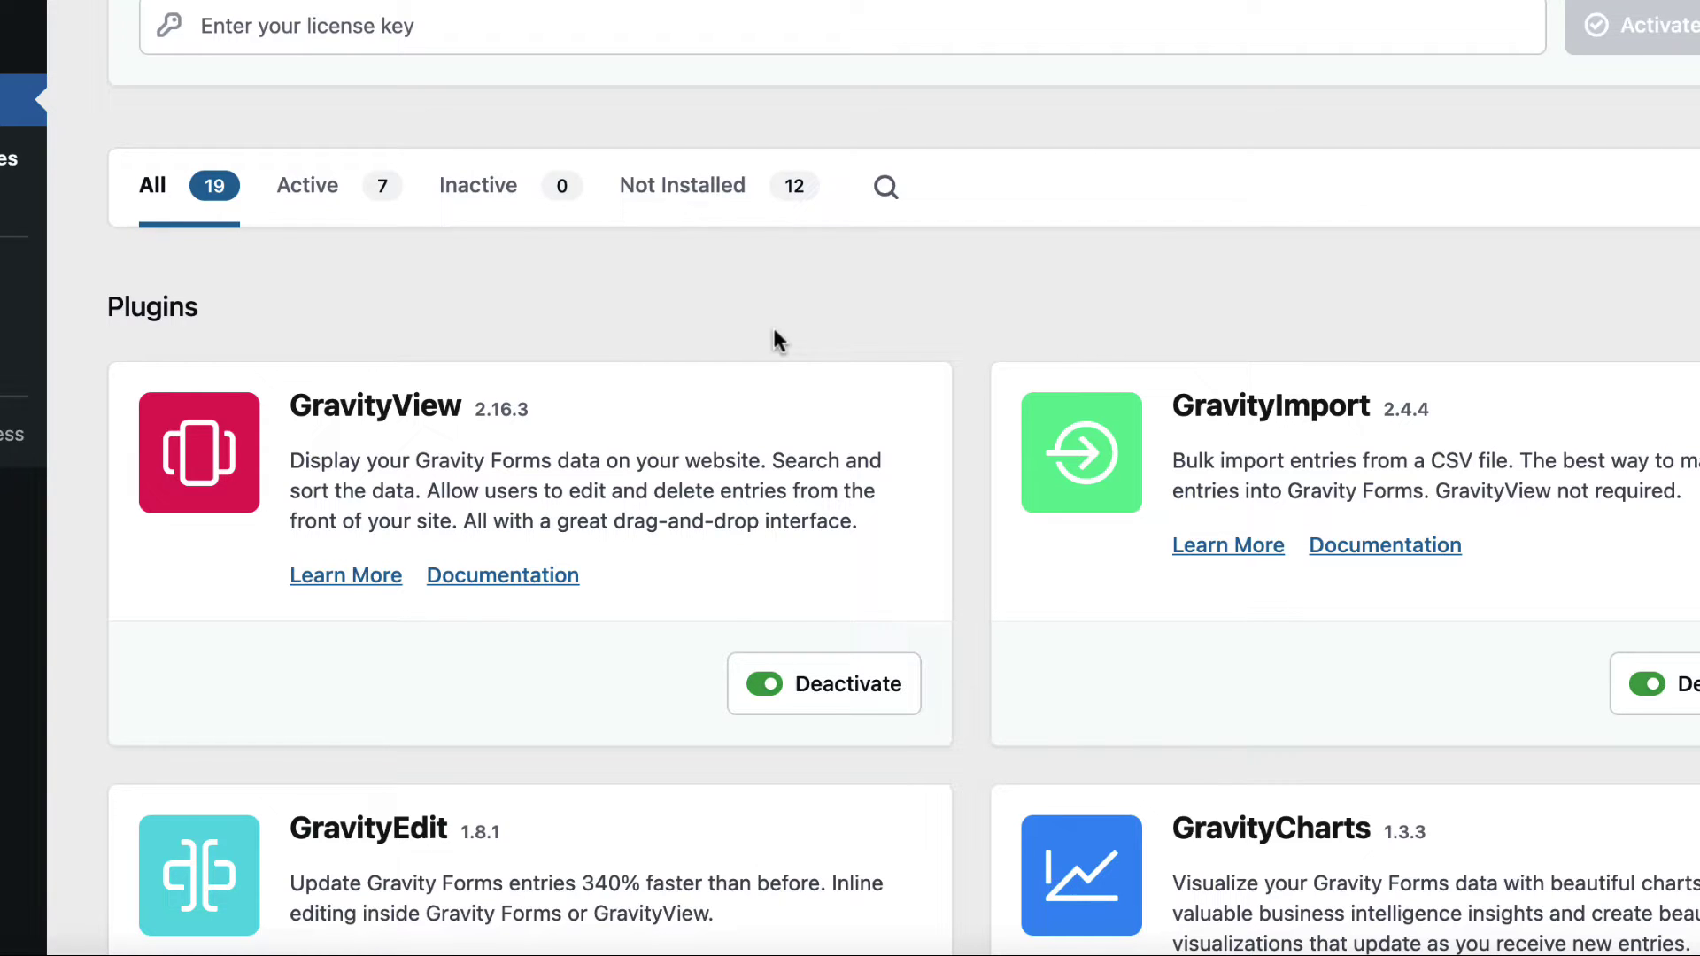
{"action": "left_click", "coordinate": [696, 195]}
{"action": "scroll", "coordinate": [656, 305], "scroll_direction": "down", "scroll_amount": 10}
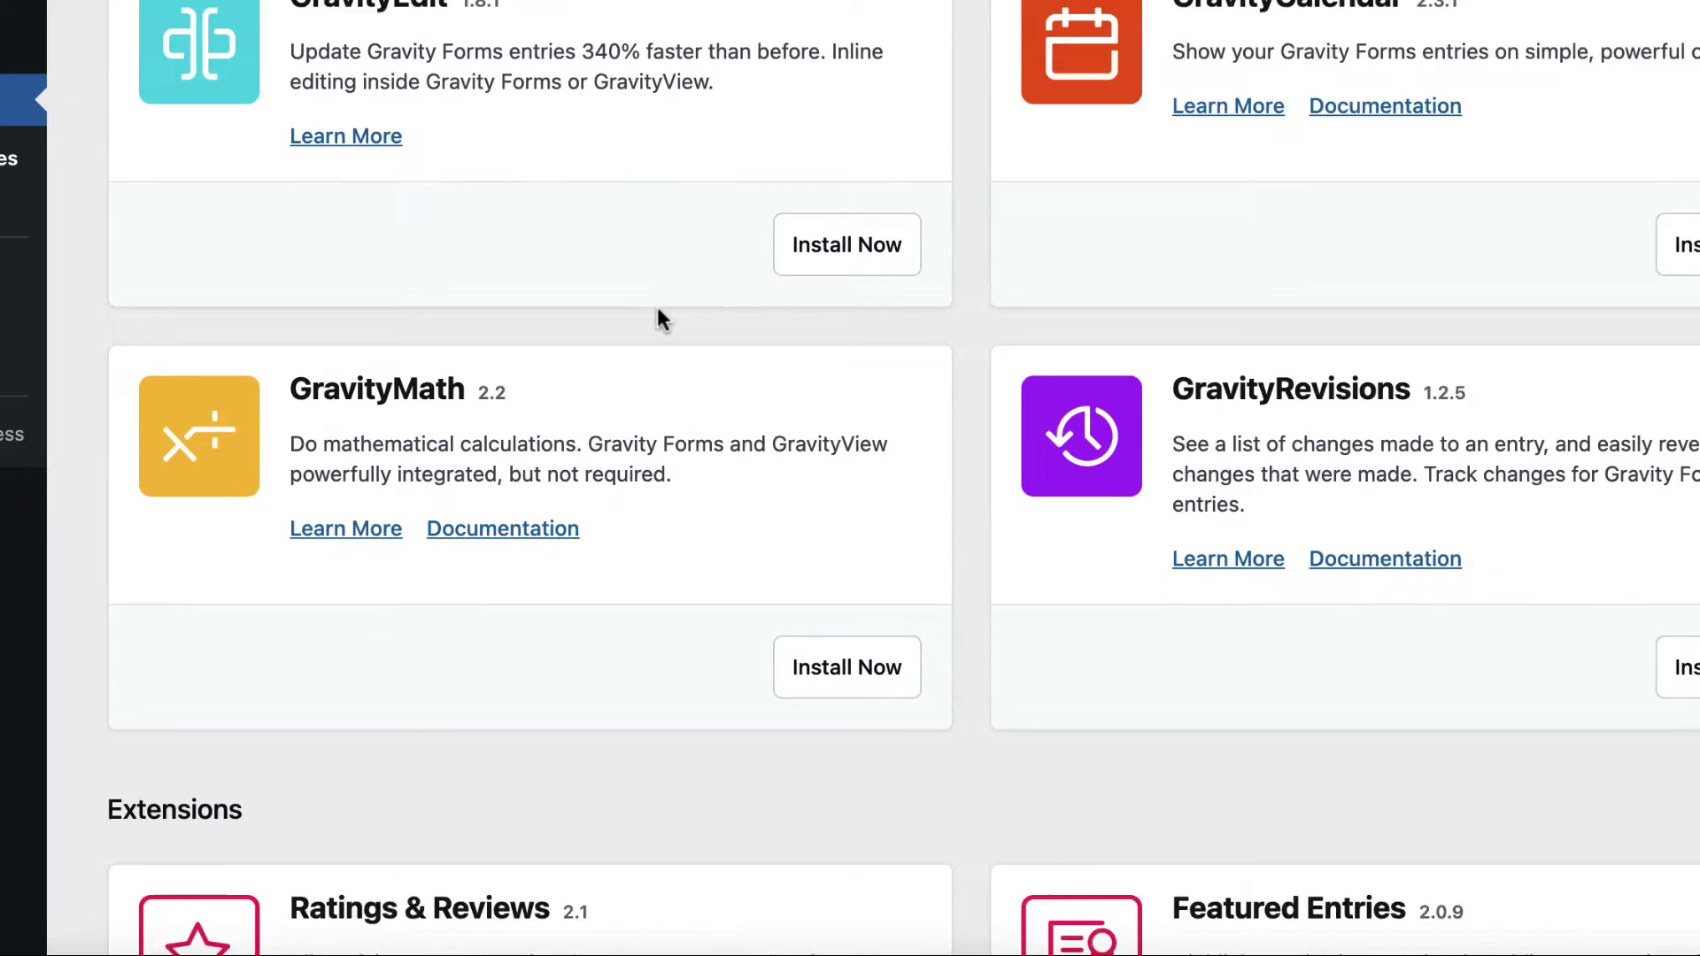
{"action": "scroll", "coordinate": [657, 306], "scroll_direction": "down", "scroll_amount": 5}
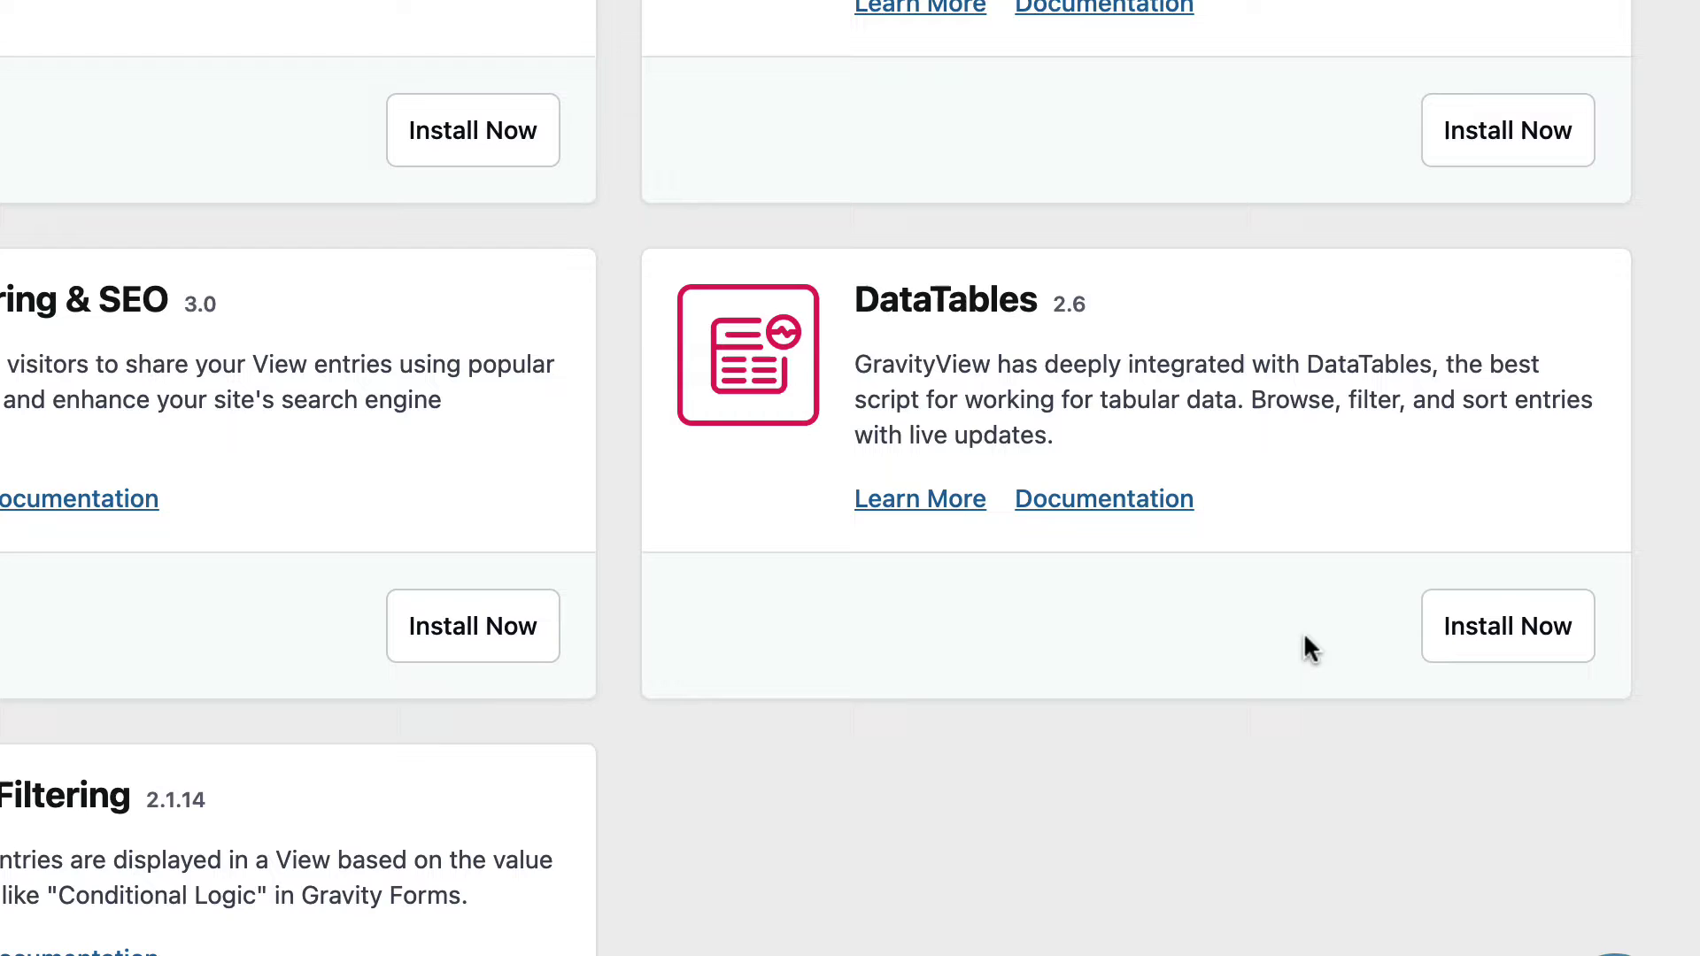
{"action": "left_click", "coordinate": [1493, 629]}
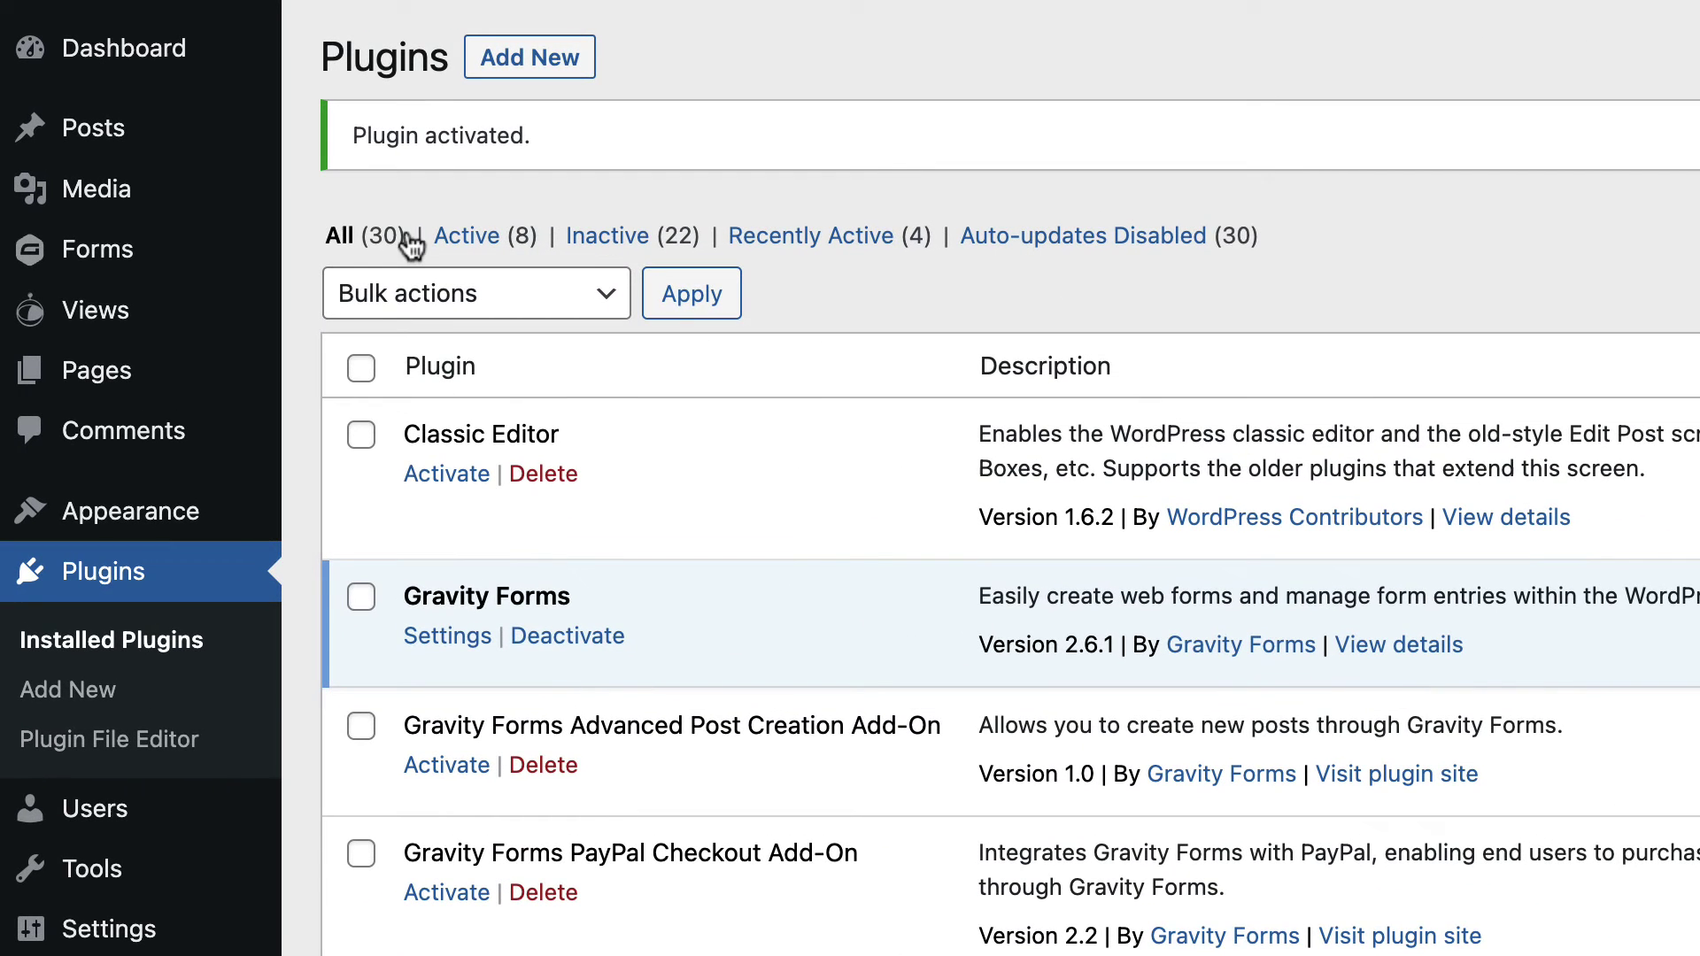
{"action": "mouse_move", "coordinate": [114, 315]}
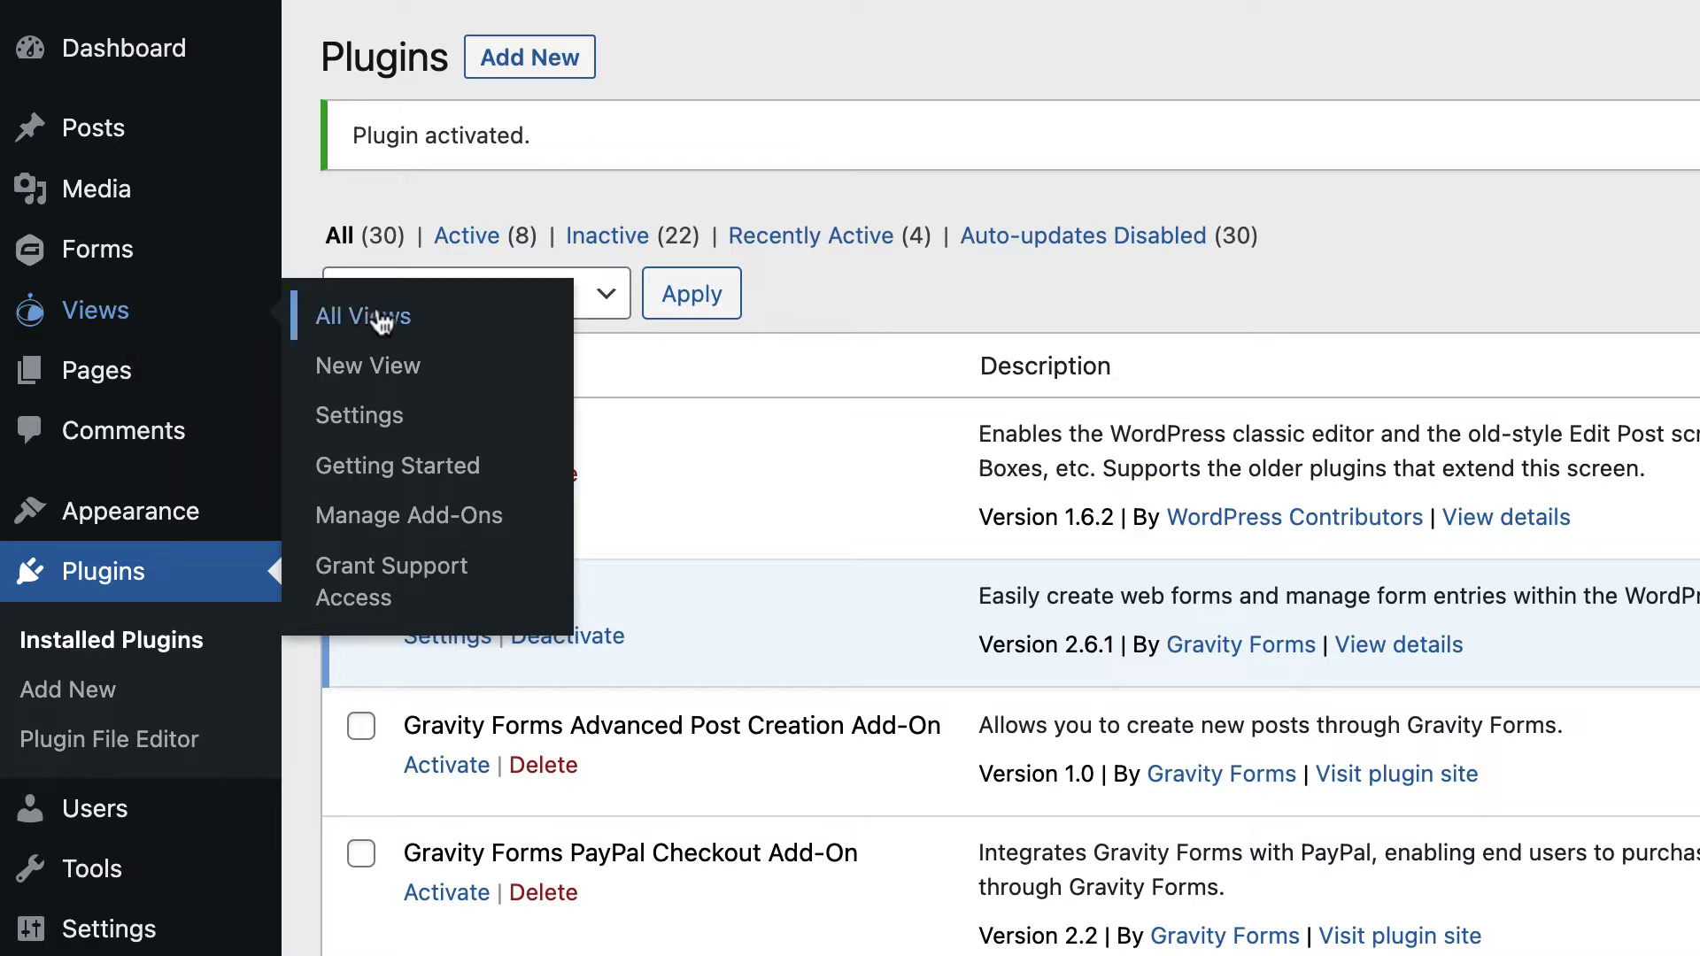
{"action": "left_click", "coordinate": [417, 371]}
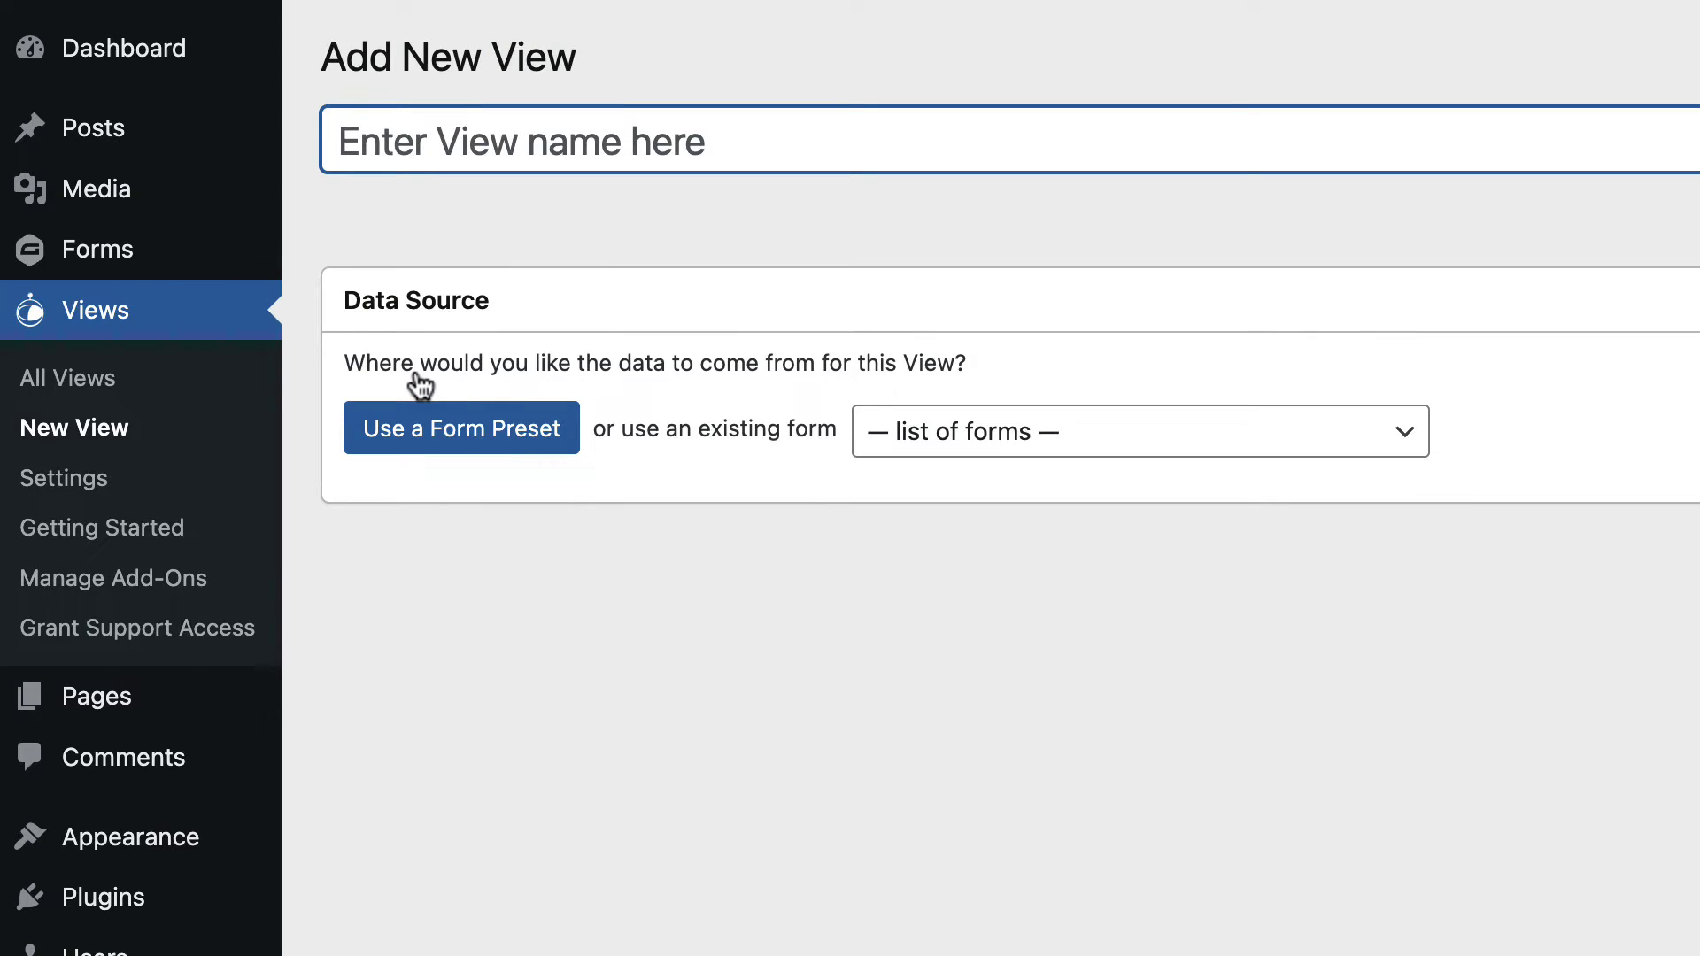
Name the View 'Documents' and choose the Document Upload form as its data source
{"action": "type", "text": "Documents"}
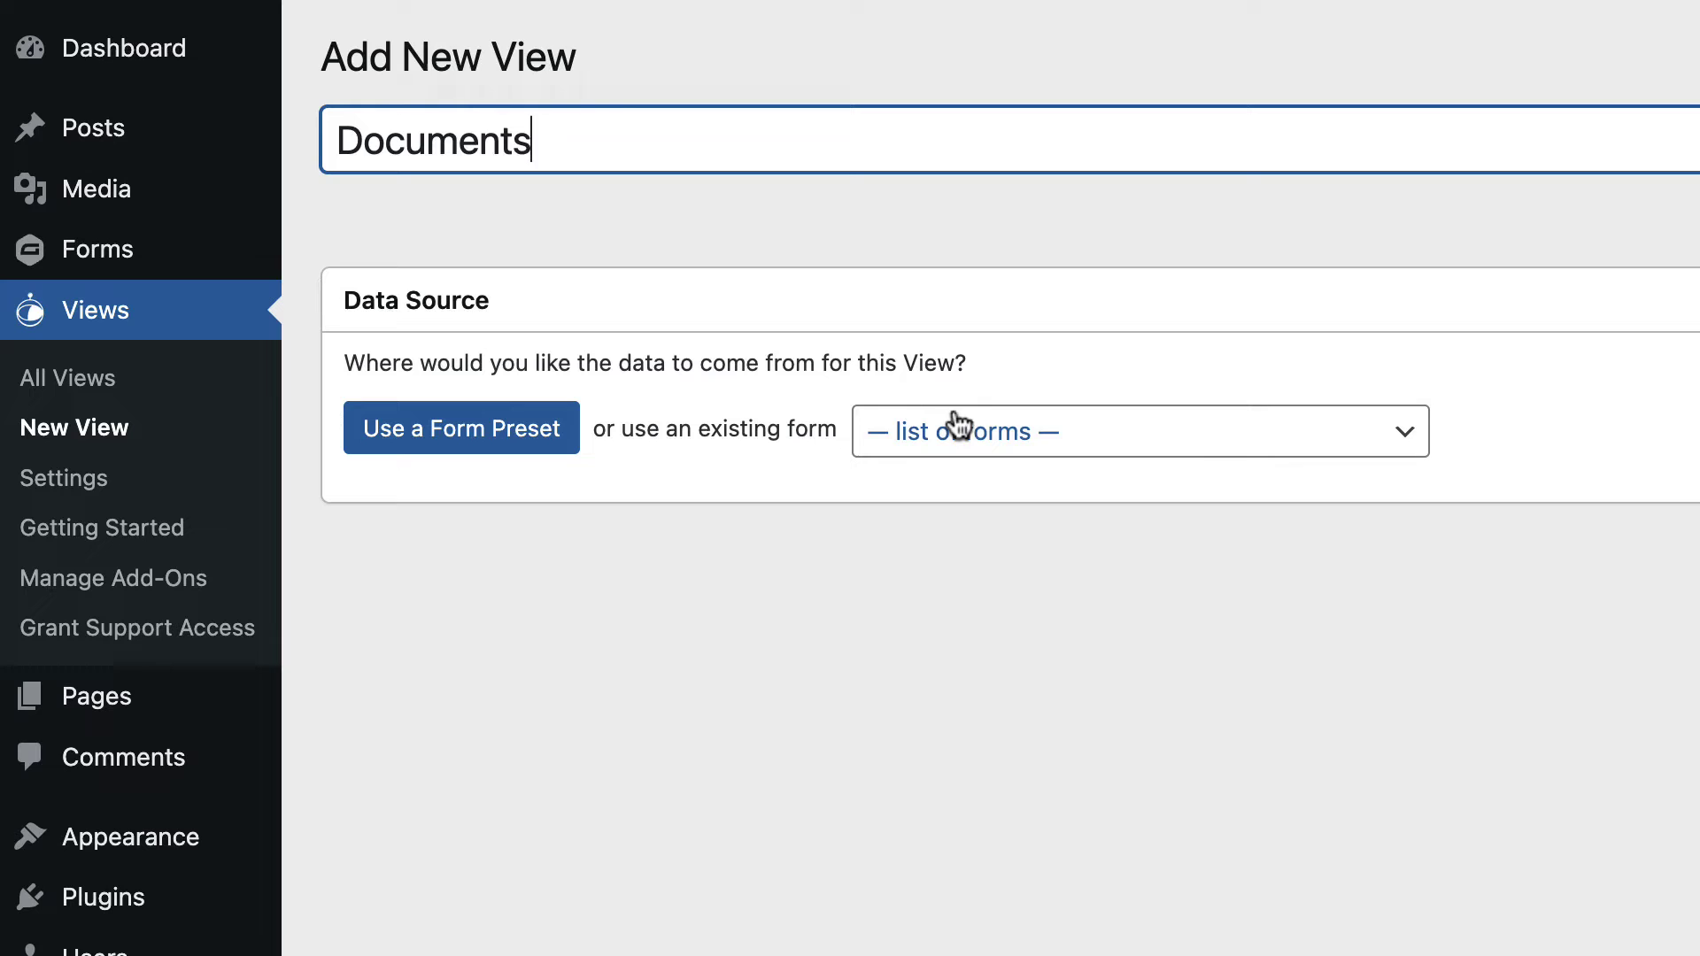
{"action": "left_click", "coordinate": [1180, 435]}
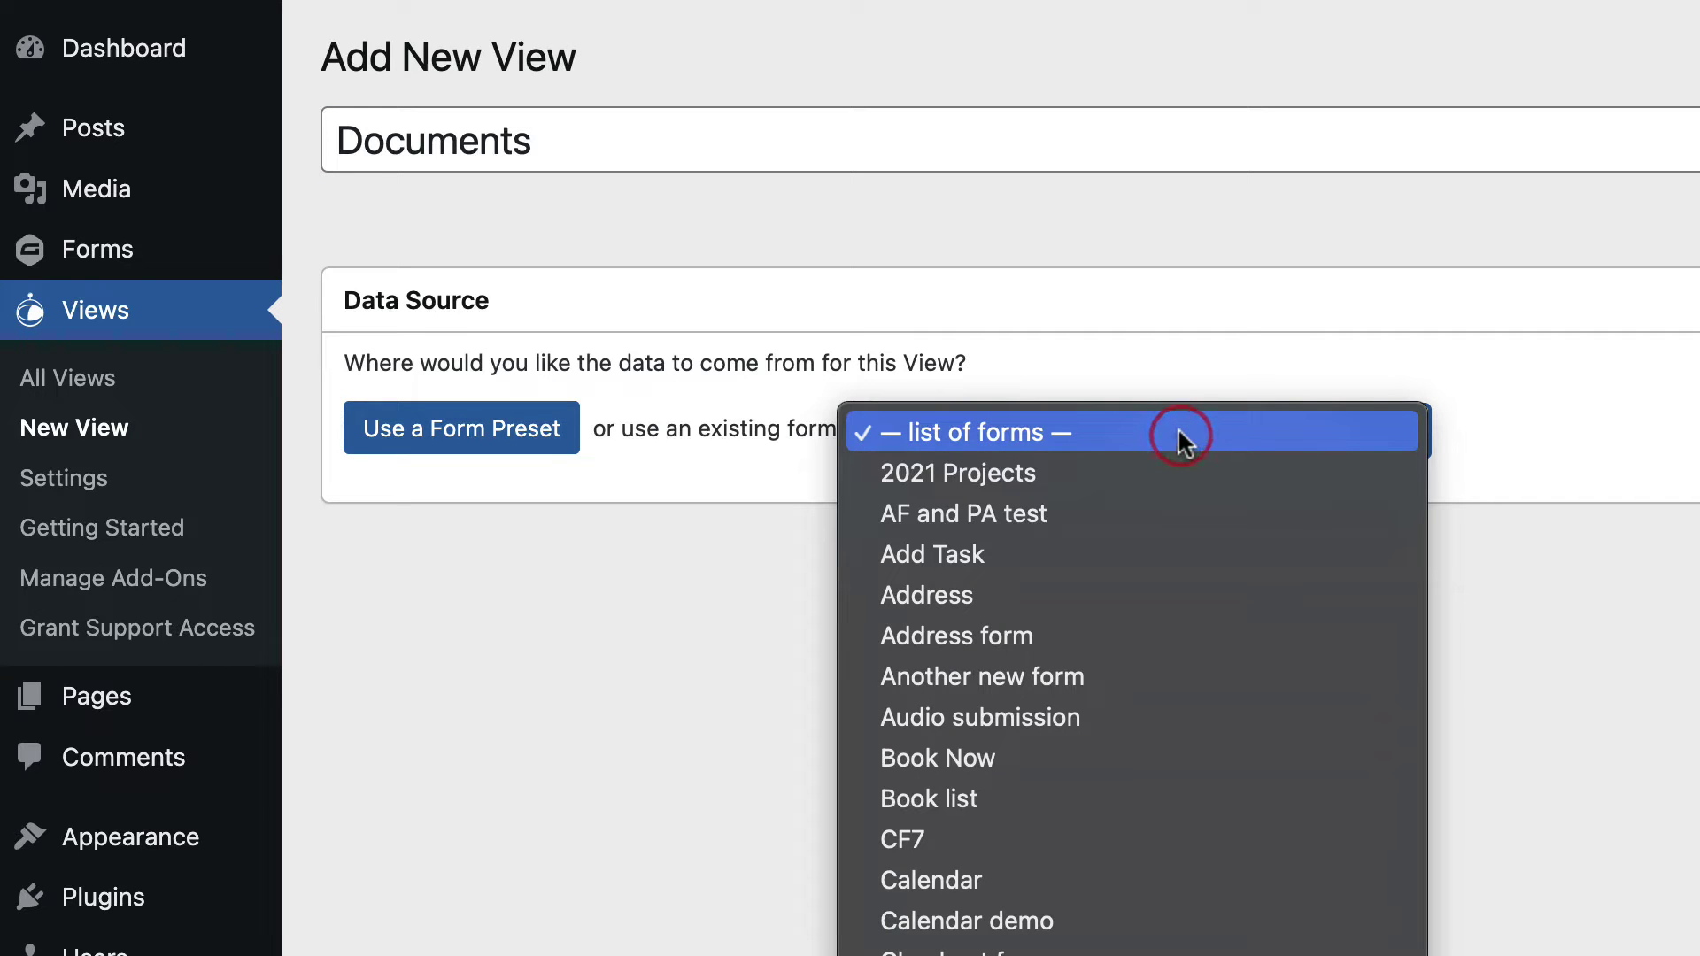
{"action": "scroll", "coordinate": [1133, 708], "scroll_direction": "down", "scroll_amount": 5}
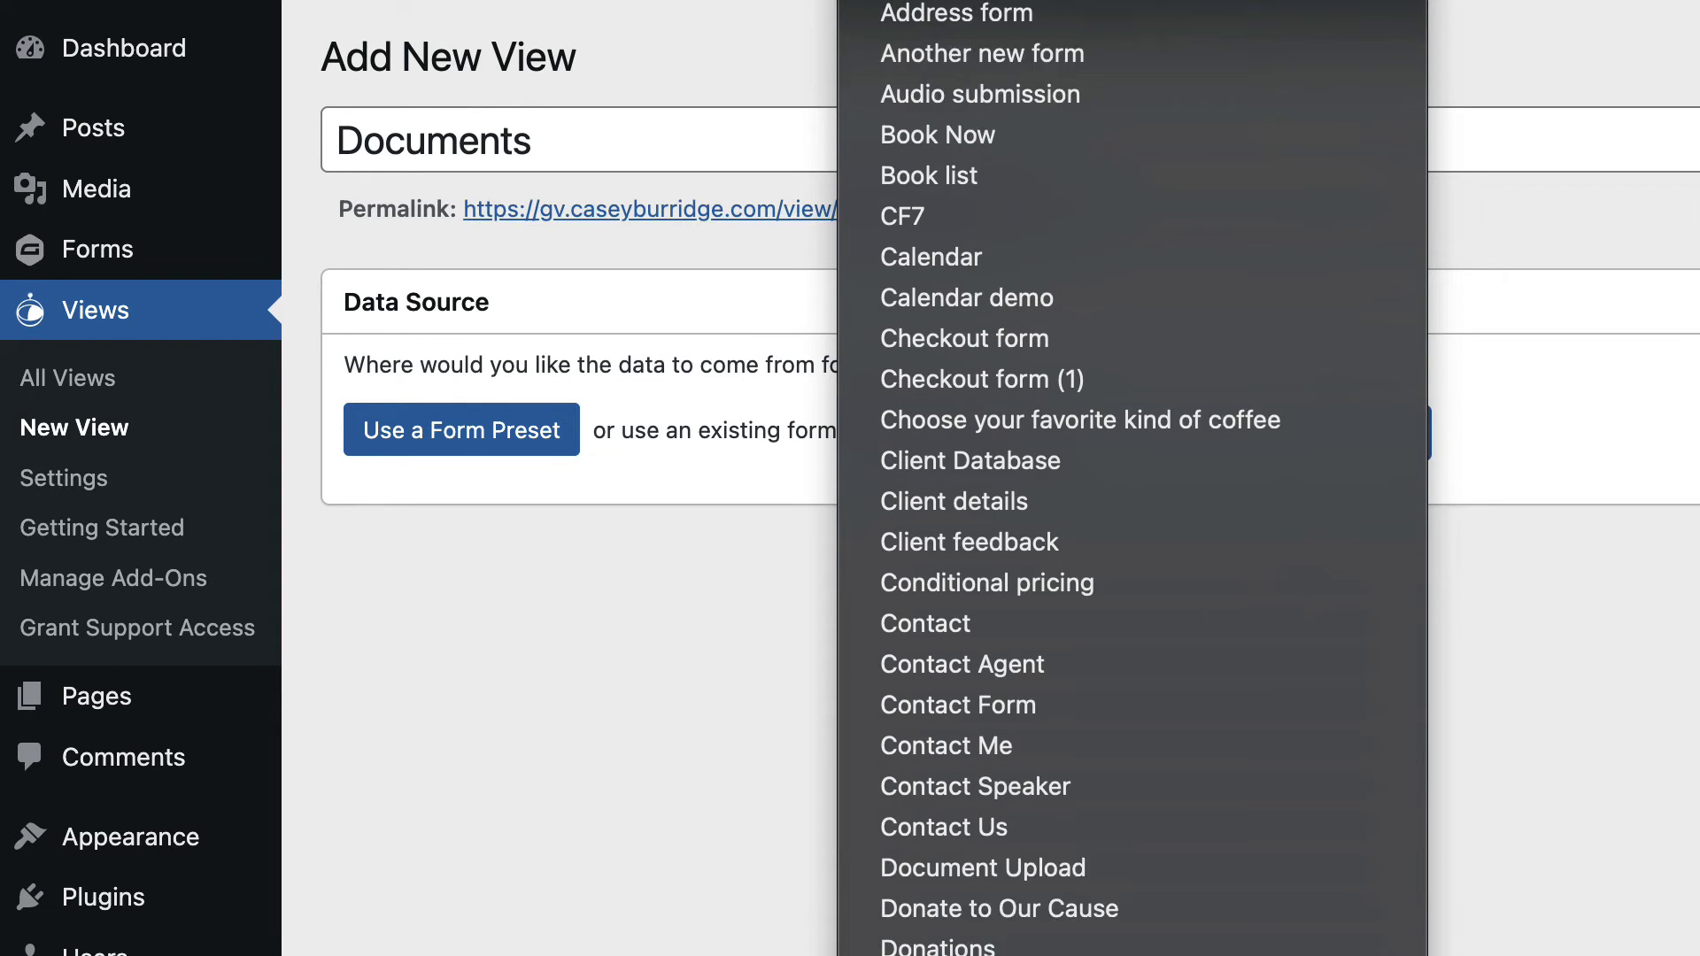
{"action": "scroll", "coordinate": [1081, 865], "scroll_direction": "down", "scroll_amount": 1}
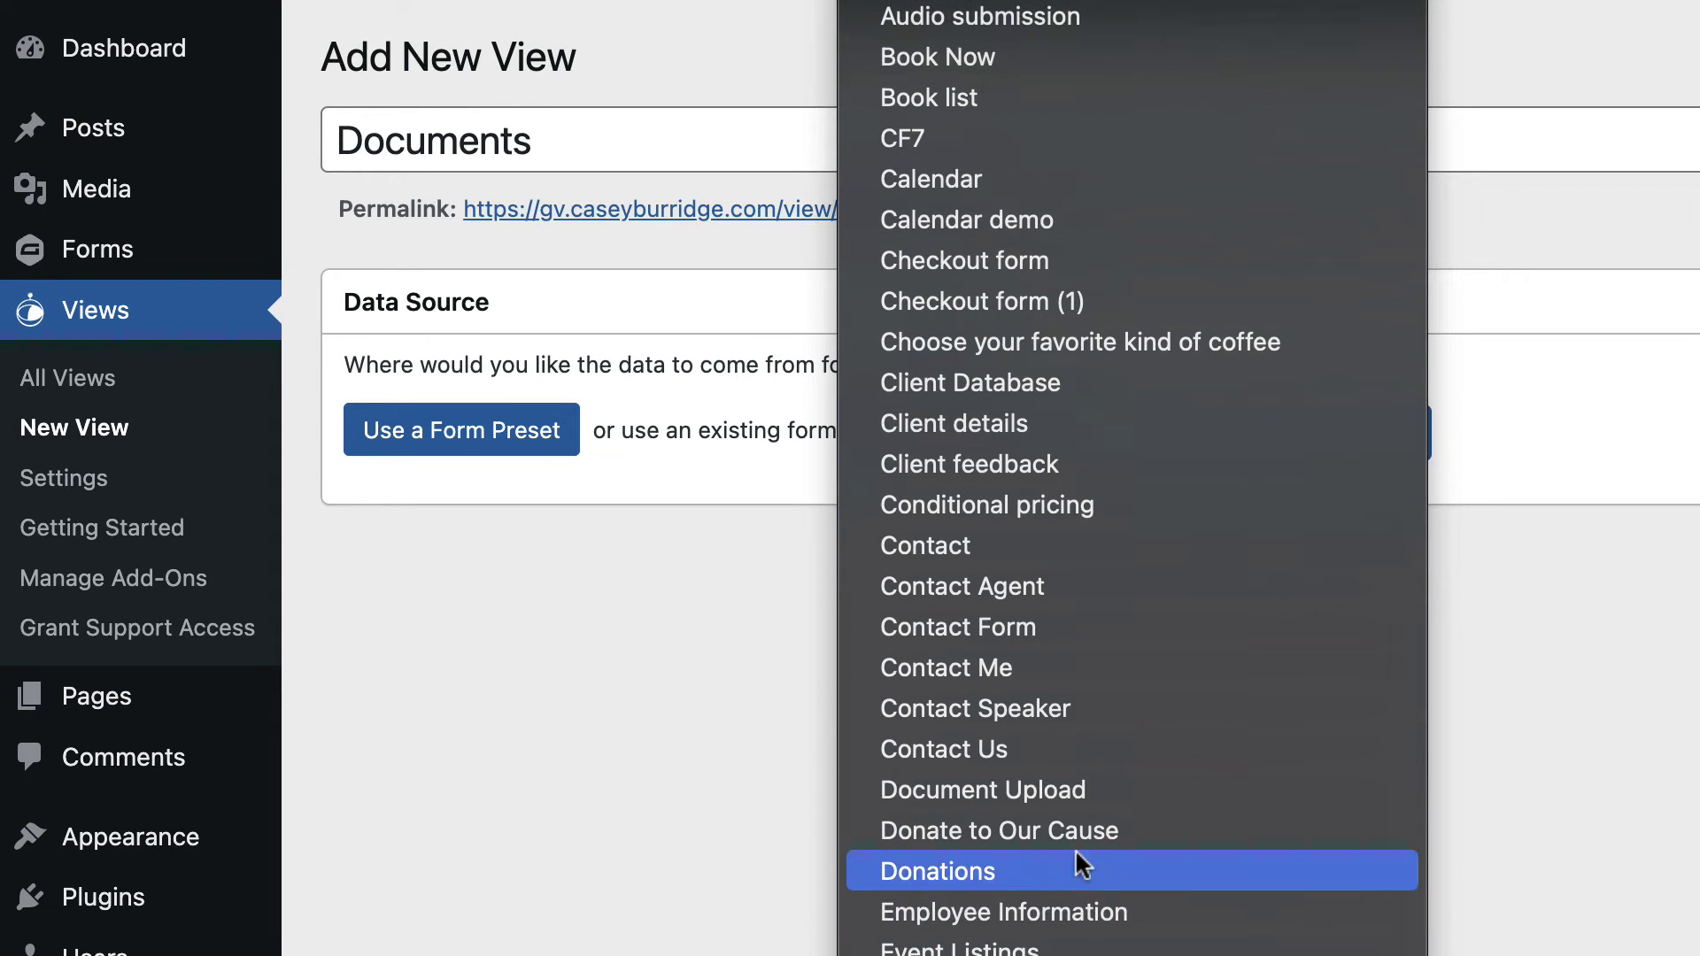
{"action": "left_click", "coordinate": [1121, 797]}
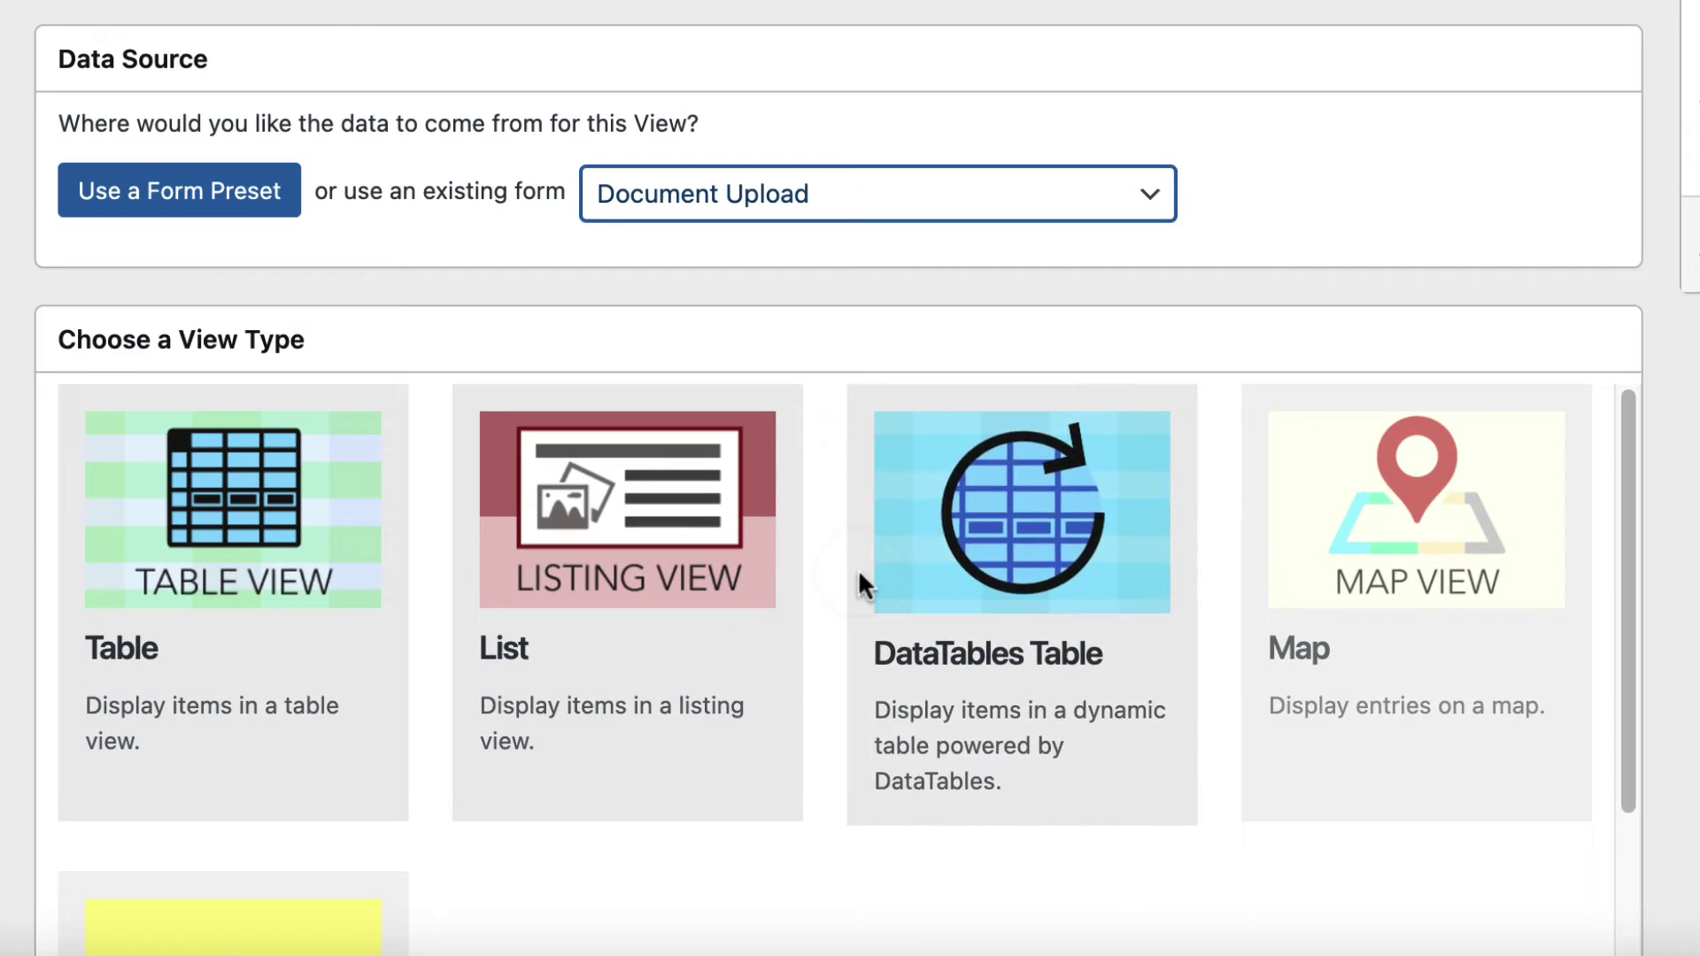
{"action": "scroll", "coordinate": [850, 531], "scroll_direction": "down", "scroll_amount": 3}
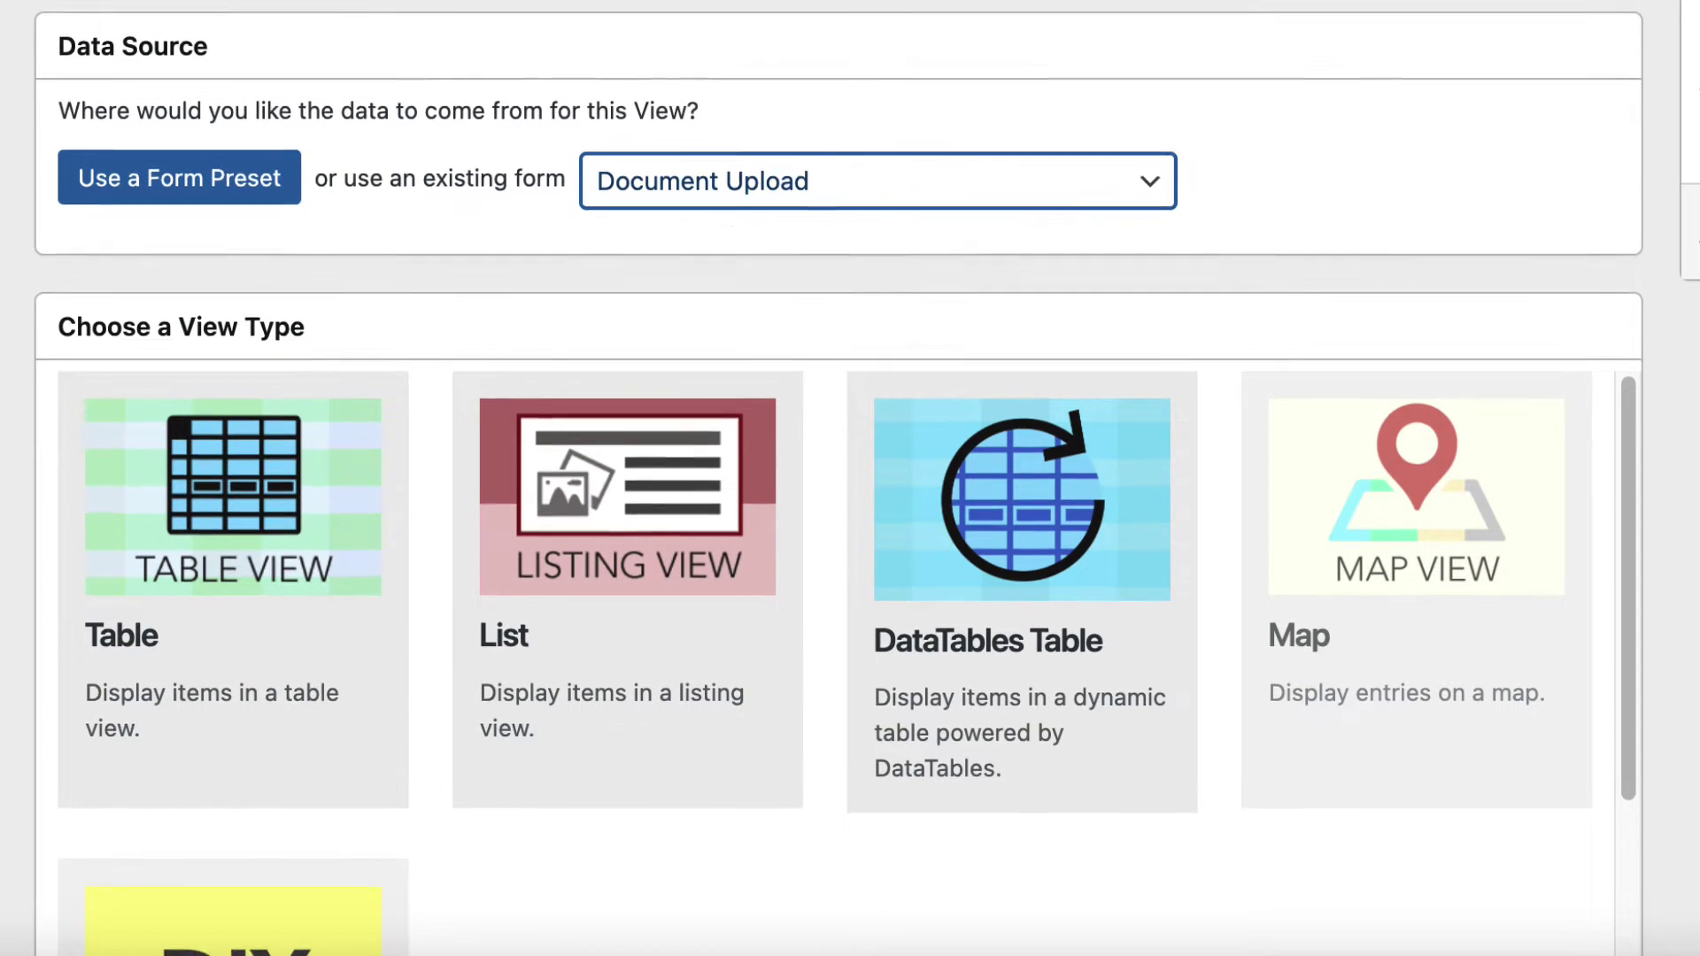
{"action": "mouse_move", "coordinate": [1063, 368]}
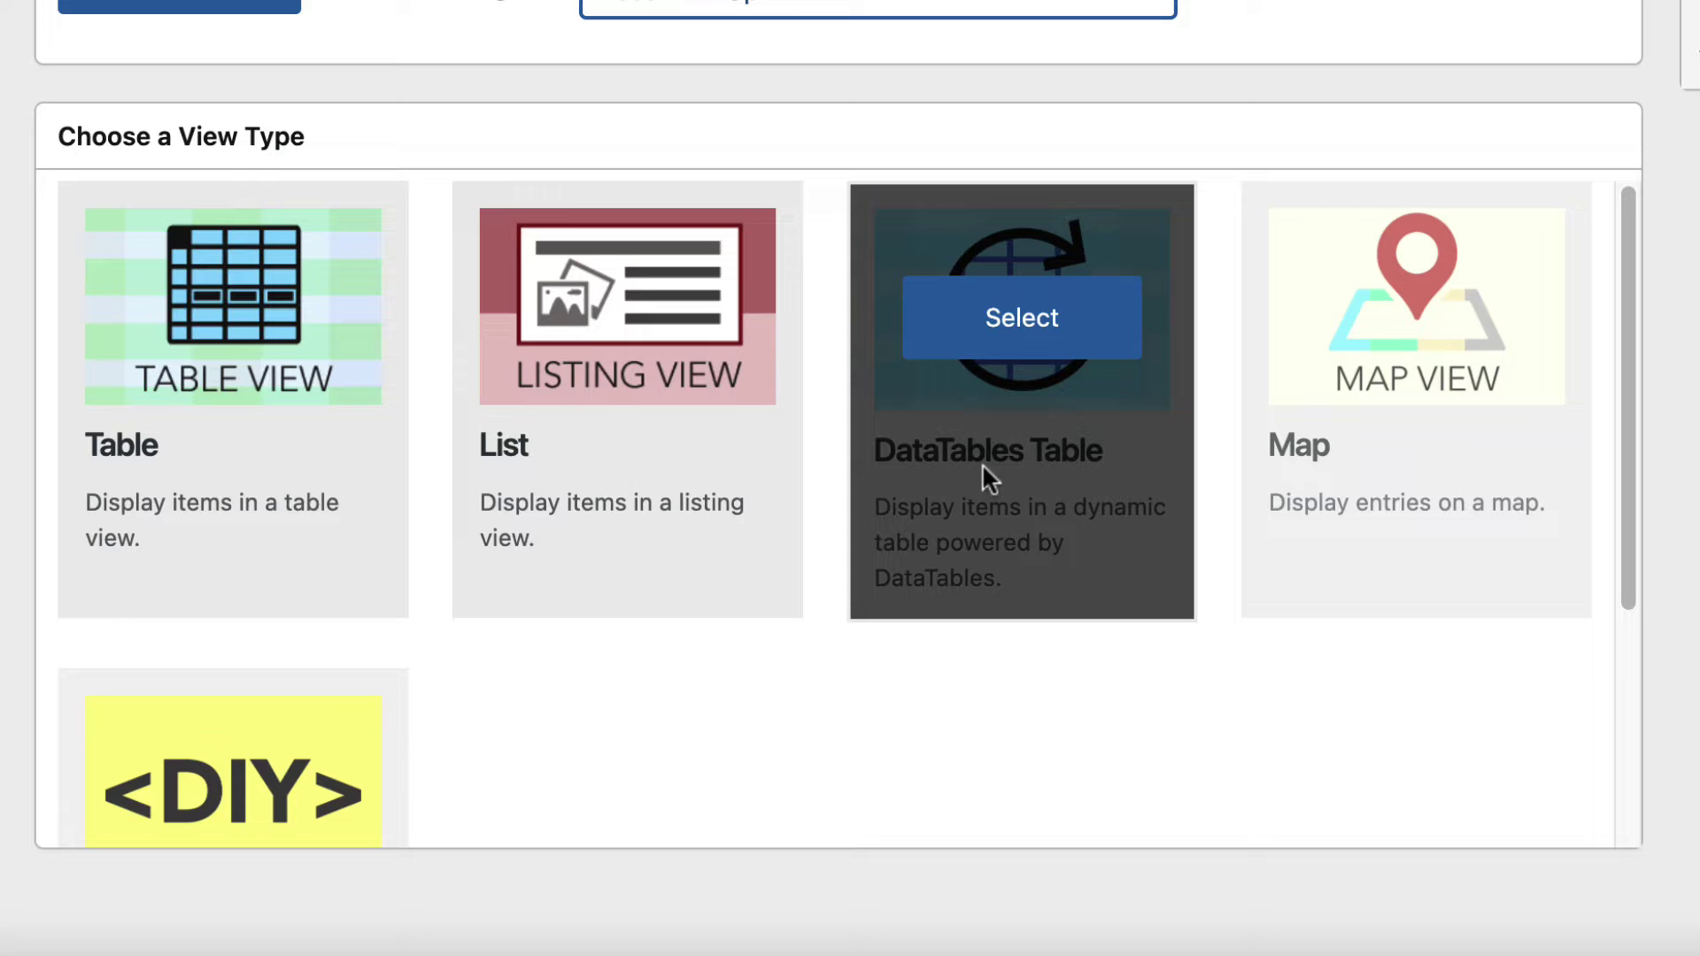
Select the DataTables Table view type and scroll to its empty entries layout
{"action": "left_click", "coordinate": [1024, 354]}
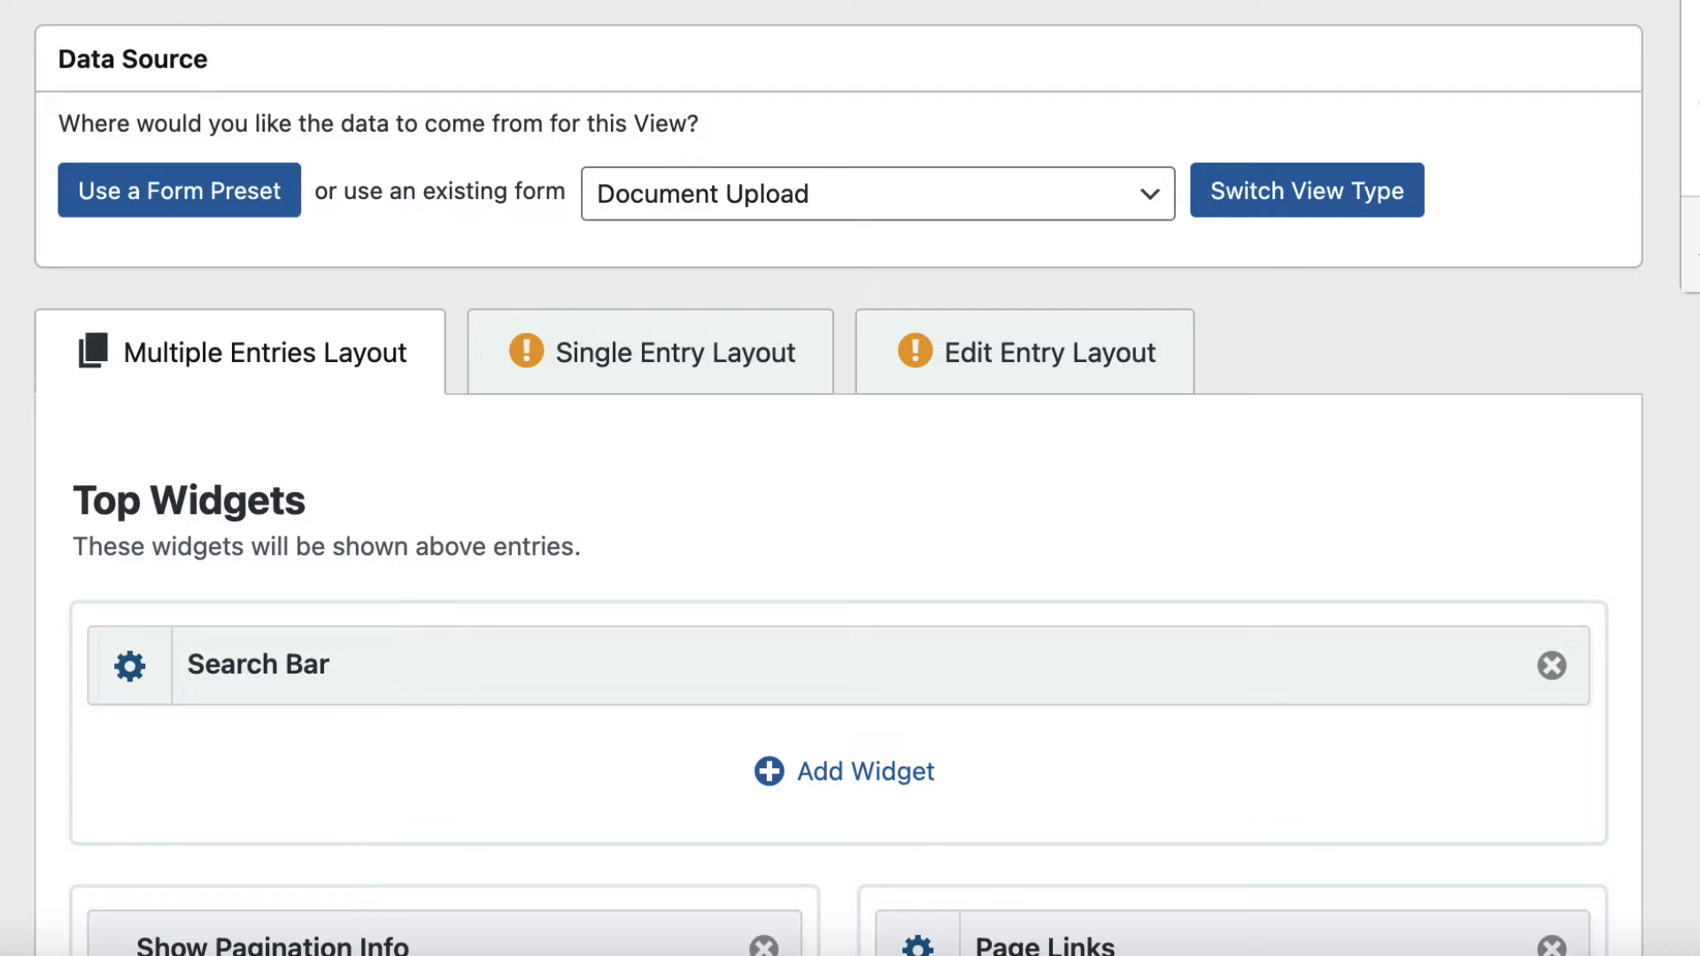
{"action": "scroll", "coordinate": [839, 478], "scroll_direction": "down", "scroll_amount": 10}
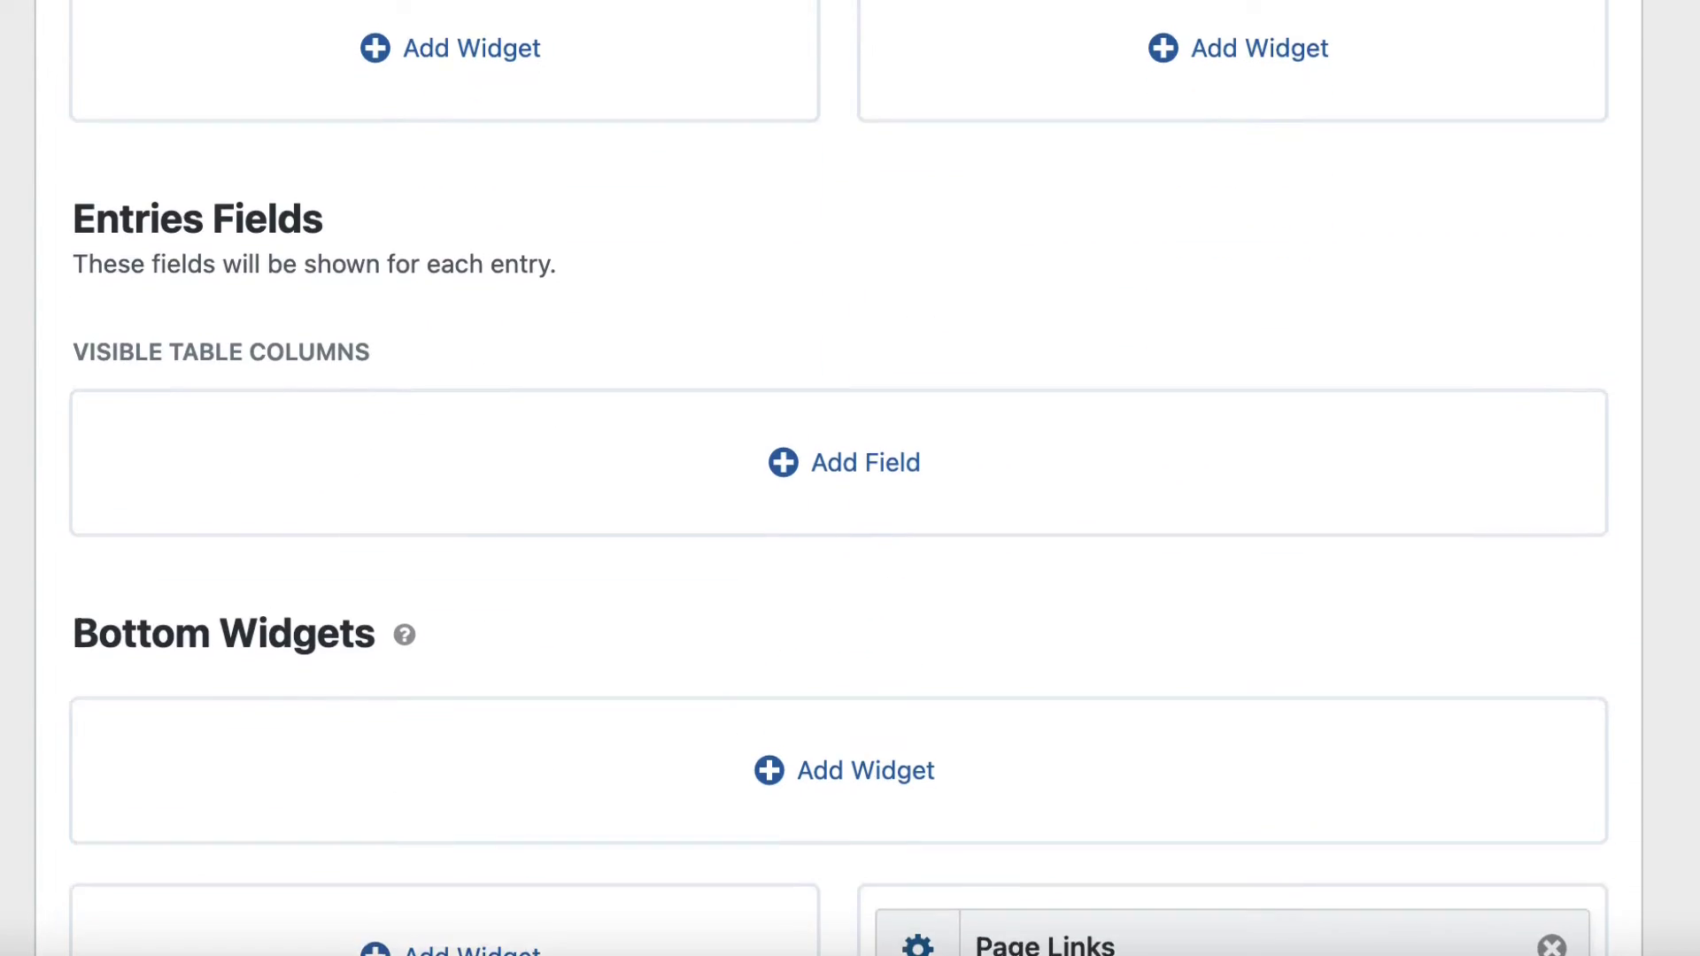
{"action": "scroll", "coordinate": [840, 478], "scroll_direction": "down", "scroll_amount": 4}
{"action": "scroll", "coordinate": [839, 478], "scroll_direction": "up", "scroll_amount": 2}
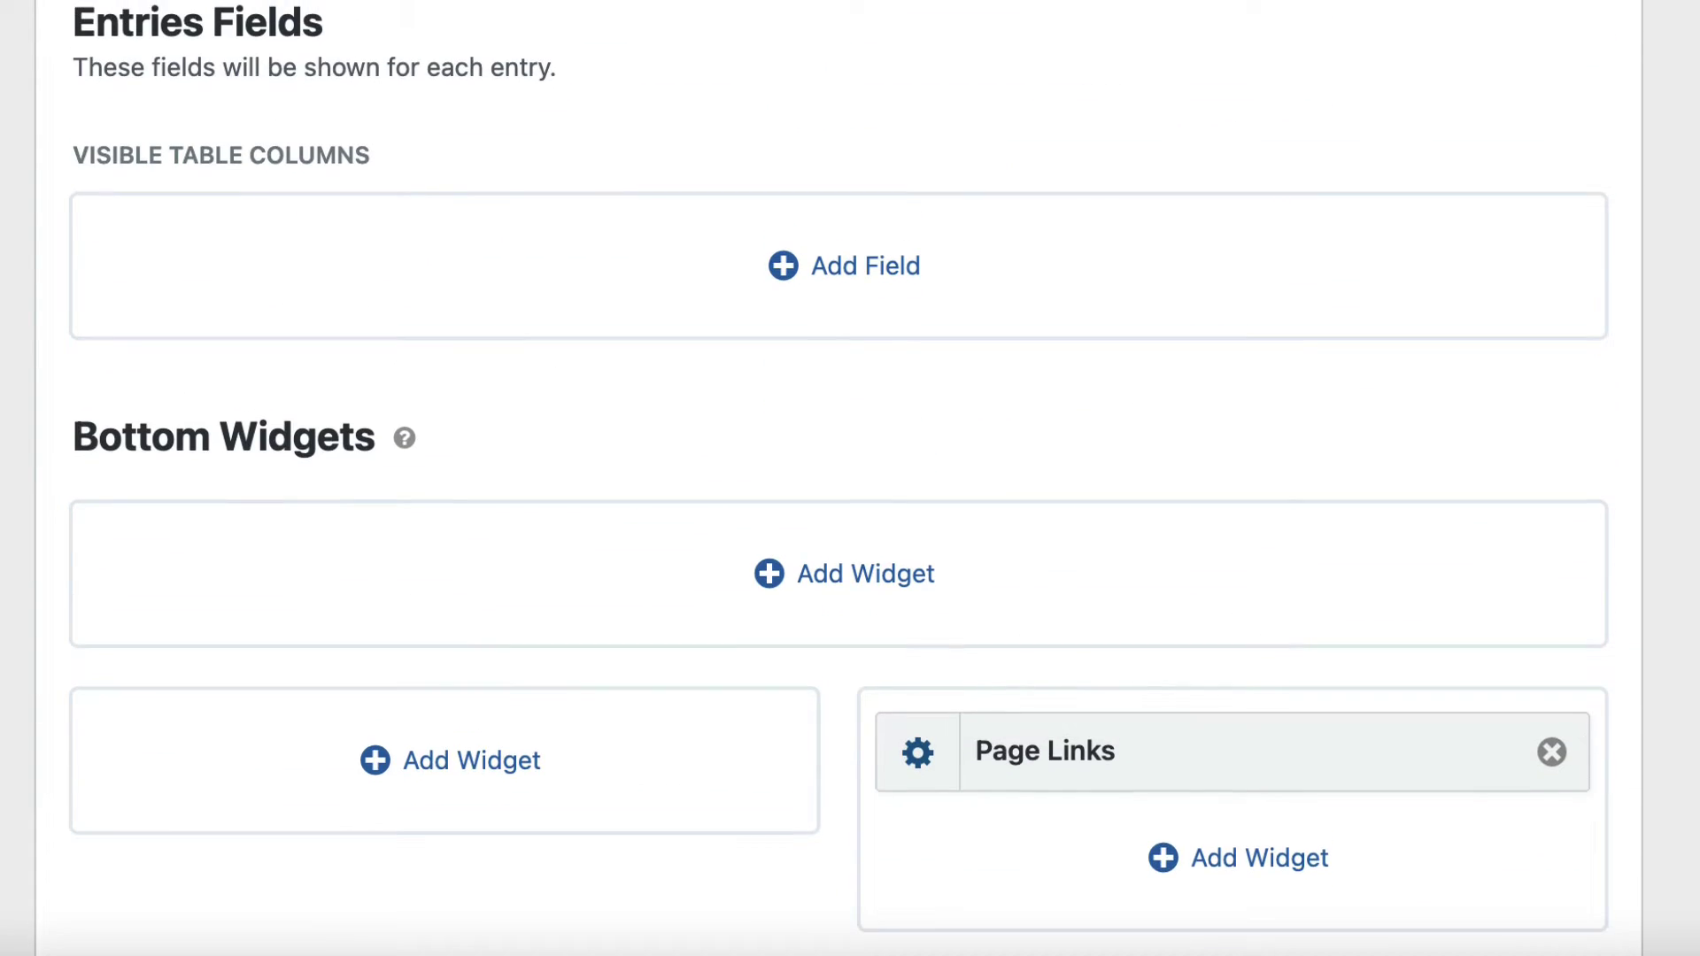
{"action": "scroll", "coordinate": [839, 478], "scroll_direction": "up", "scroll_amount": 1}
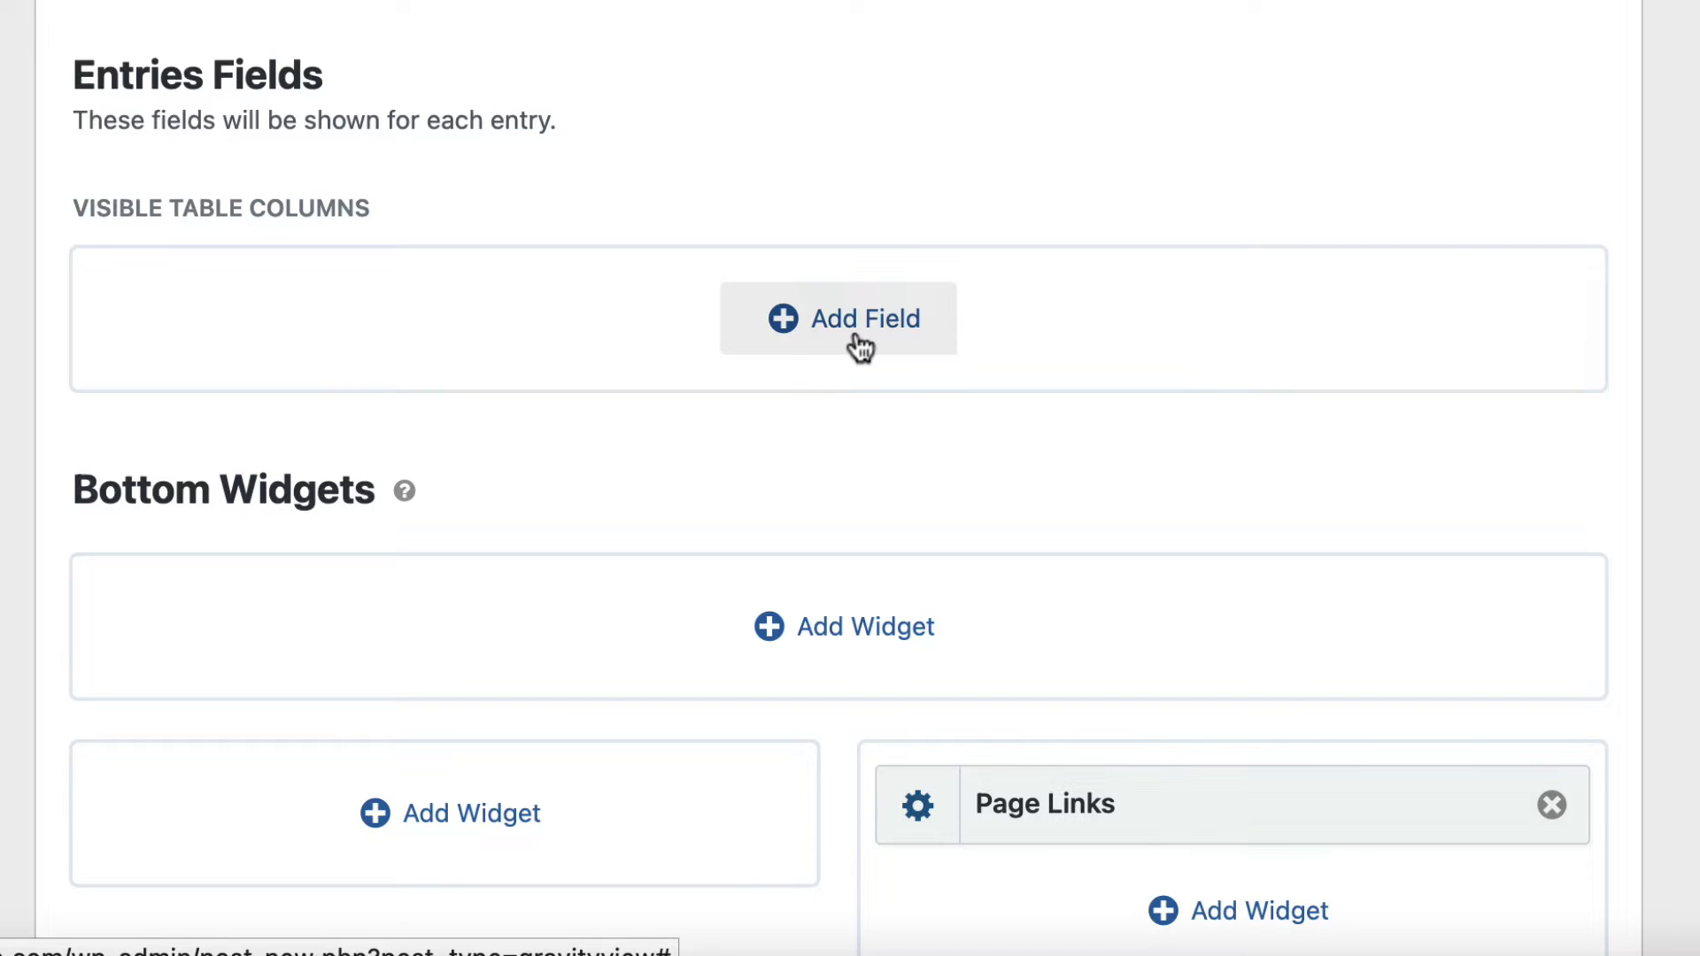
{"action": "scroll", "coordinate": [846, 330], "scroll_direction": "down", "scroll_amount": 1}
Add Name, Summary, Category, Format and Document fields as table columns
{"action": "left_click", "coordinate": [832, 310]}
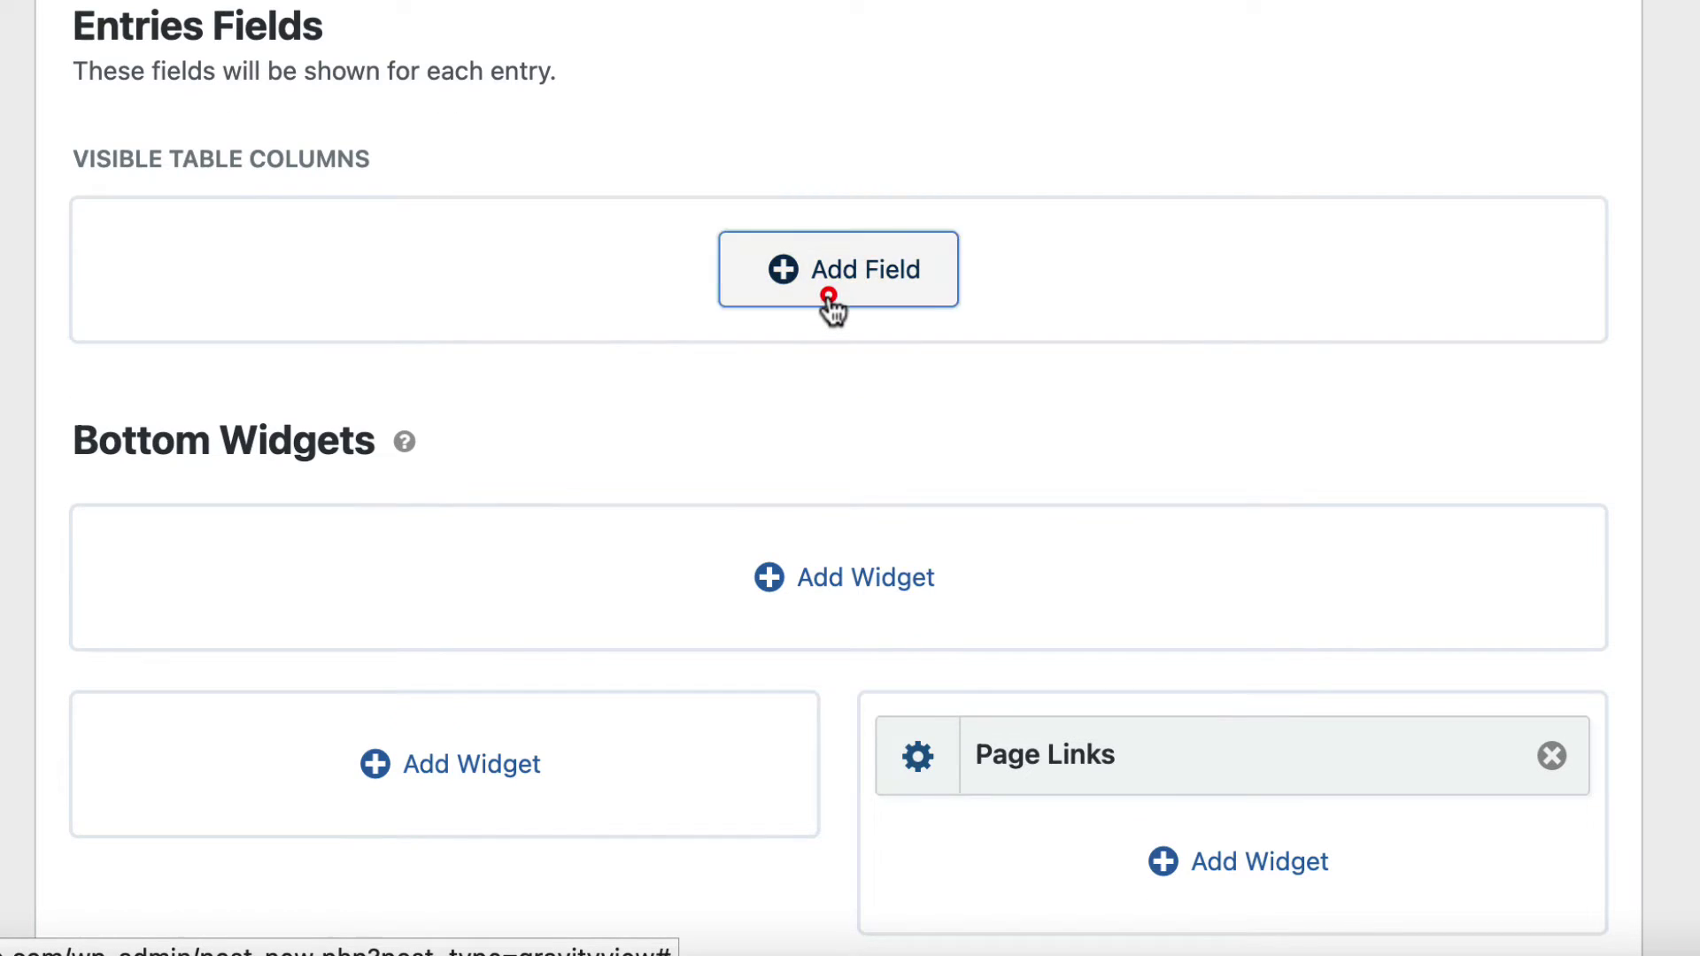
{"action": "left_click", "coordinate": [1013, 559]}
{"action": "left_click", "coordinate": [713, 571]}
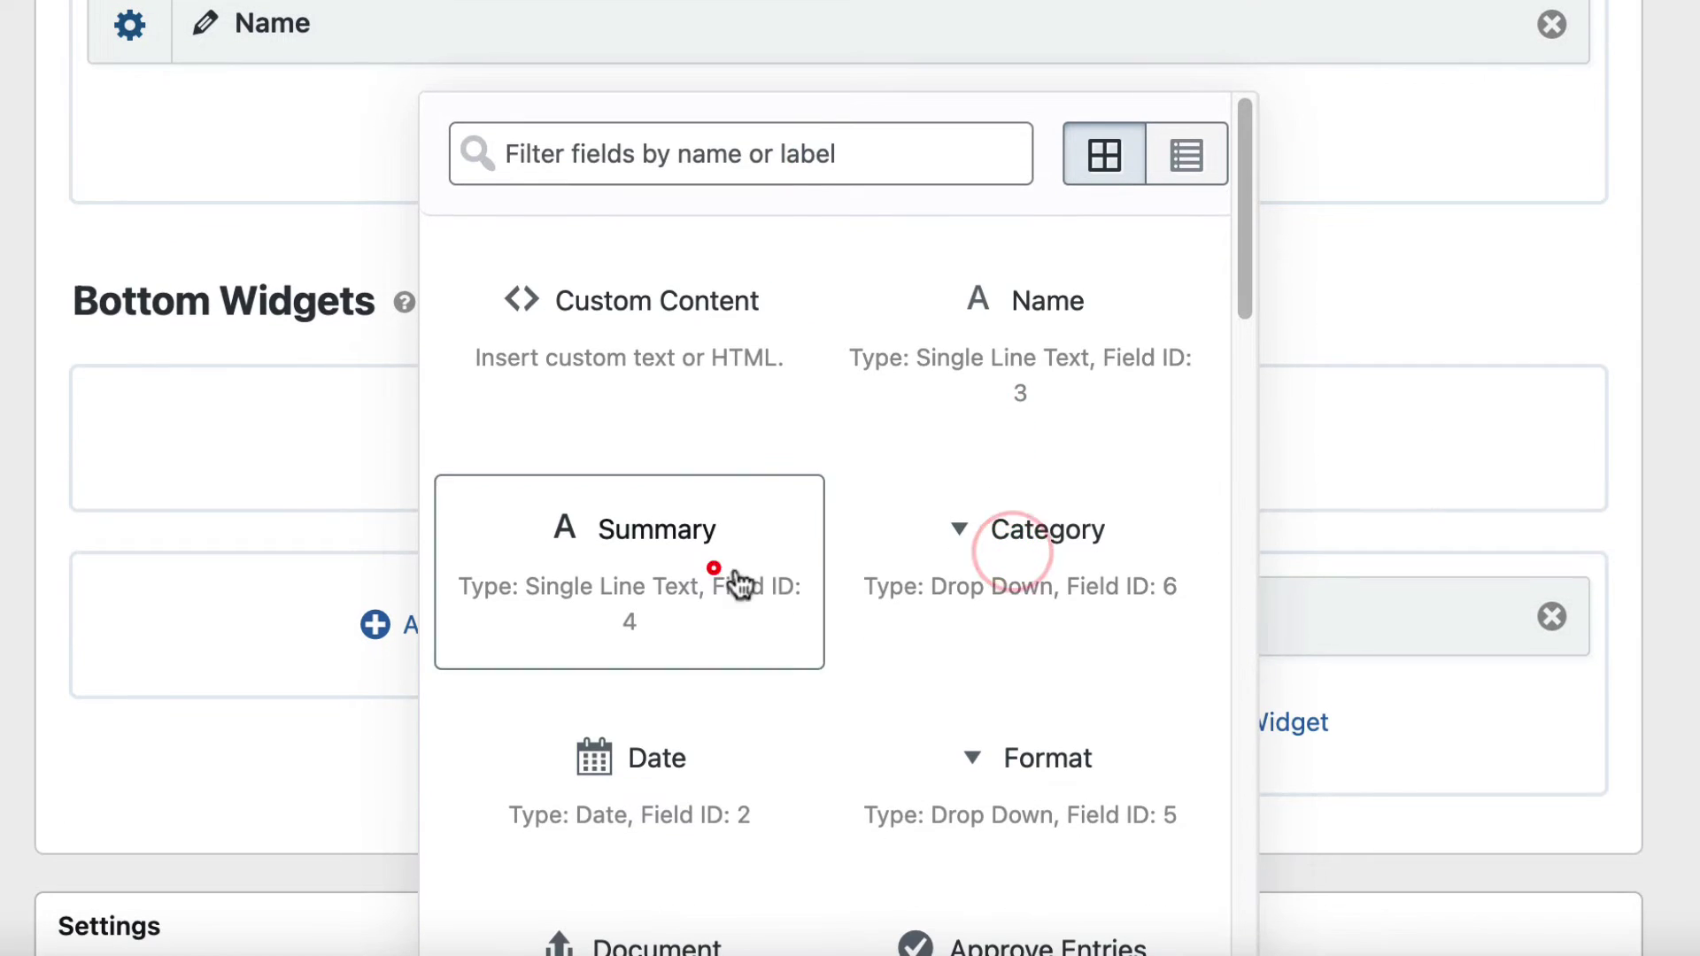
{"action": "left_click", "coordinate": [1071, 551]}
{"action": "left_click", "coordinate": [1017, 748]}
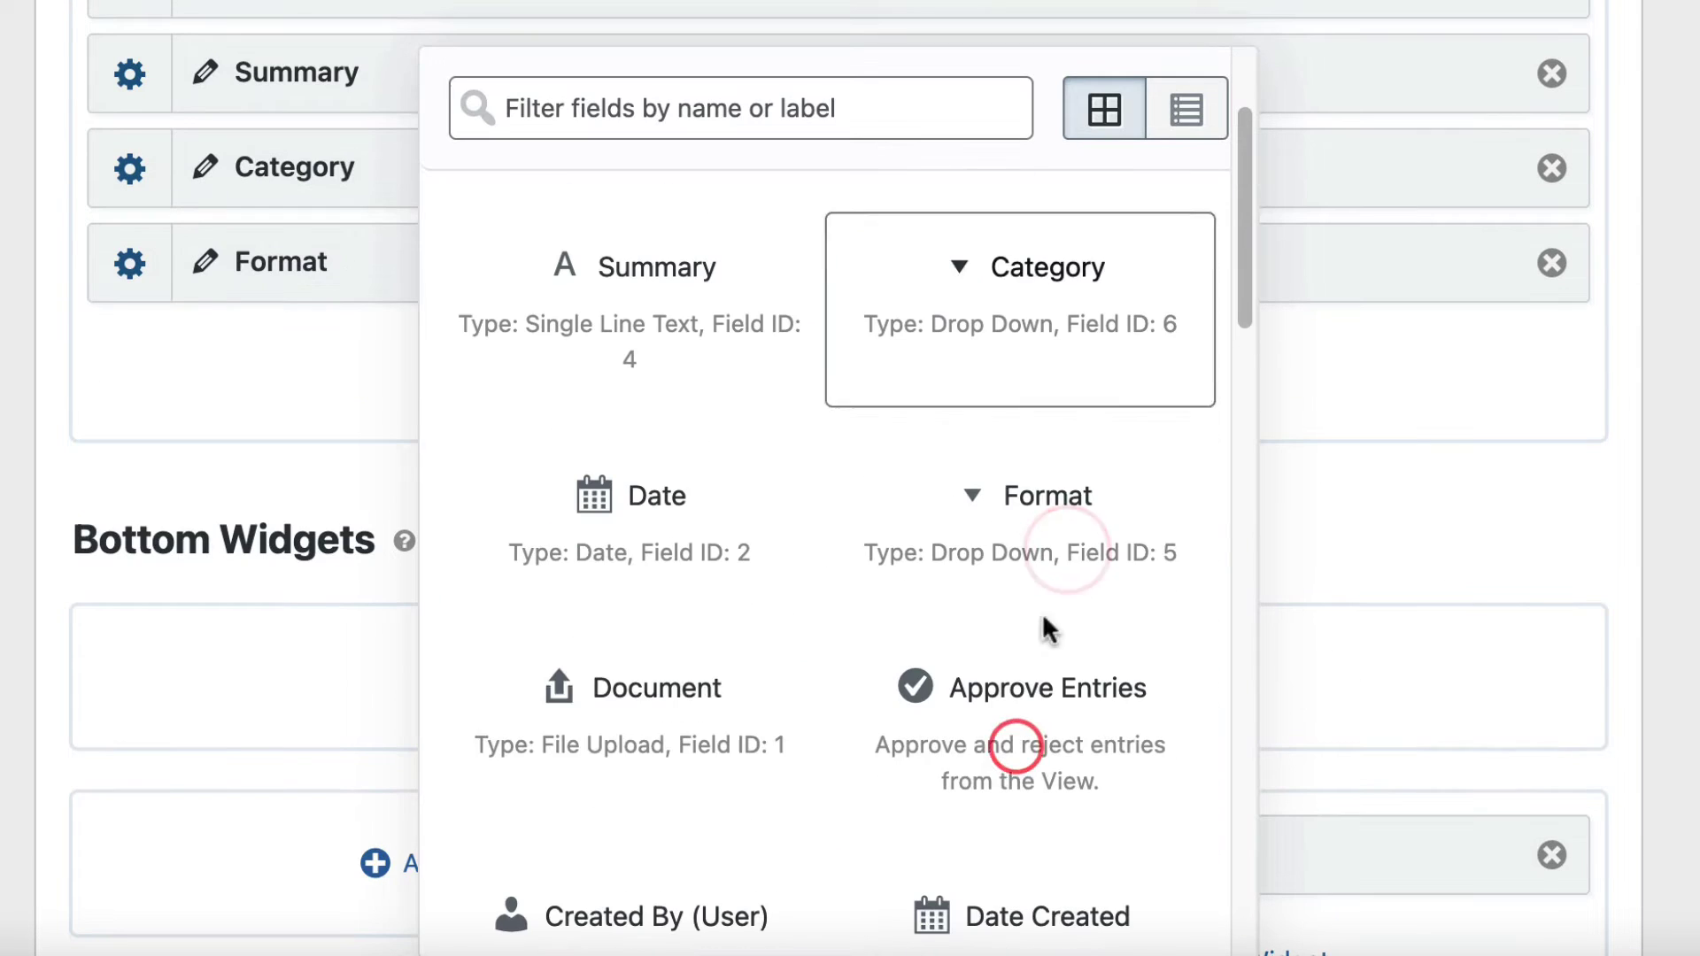
{"action": "left_click", "coordinate": [644, 711]}
{"action": "key", "text": "Escape"}
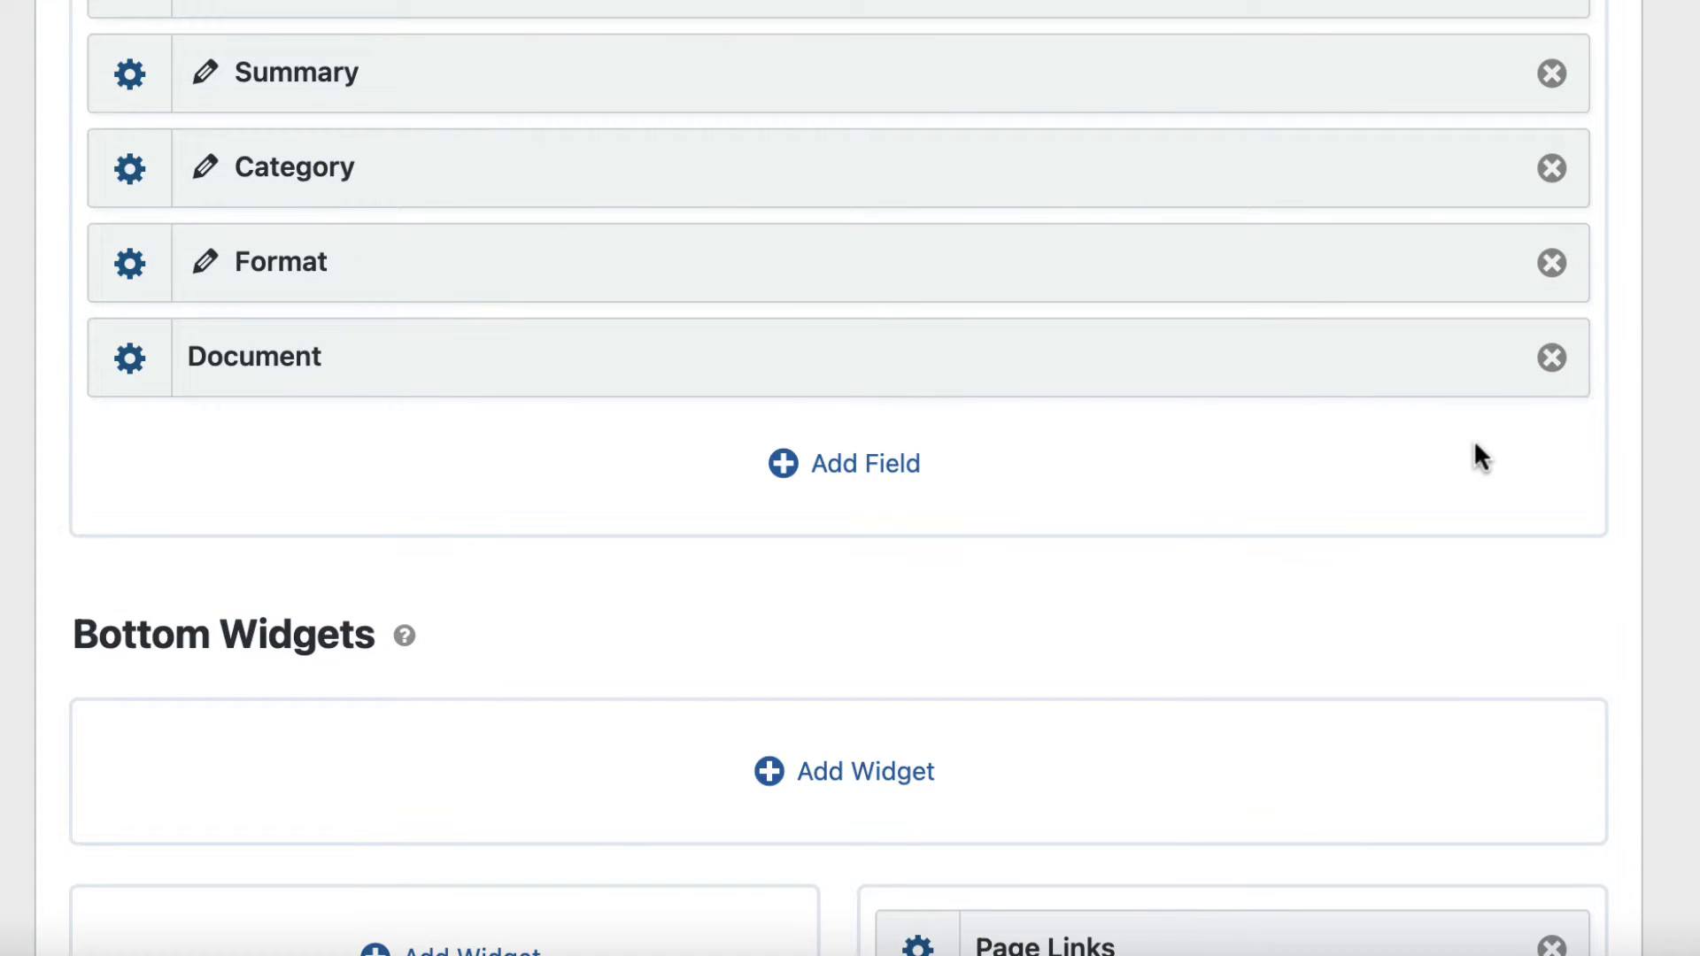
Open the DataTables tab in the Documents View's Settings box
{"action": "scroll", "coordinate": [1475, 444], "scroll_direction": "down", "scroll_amount": 5}
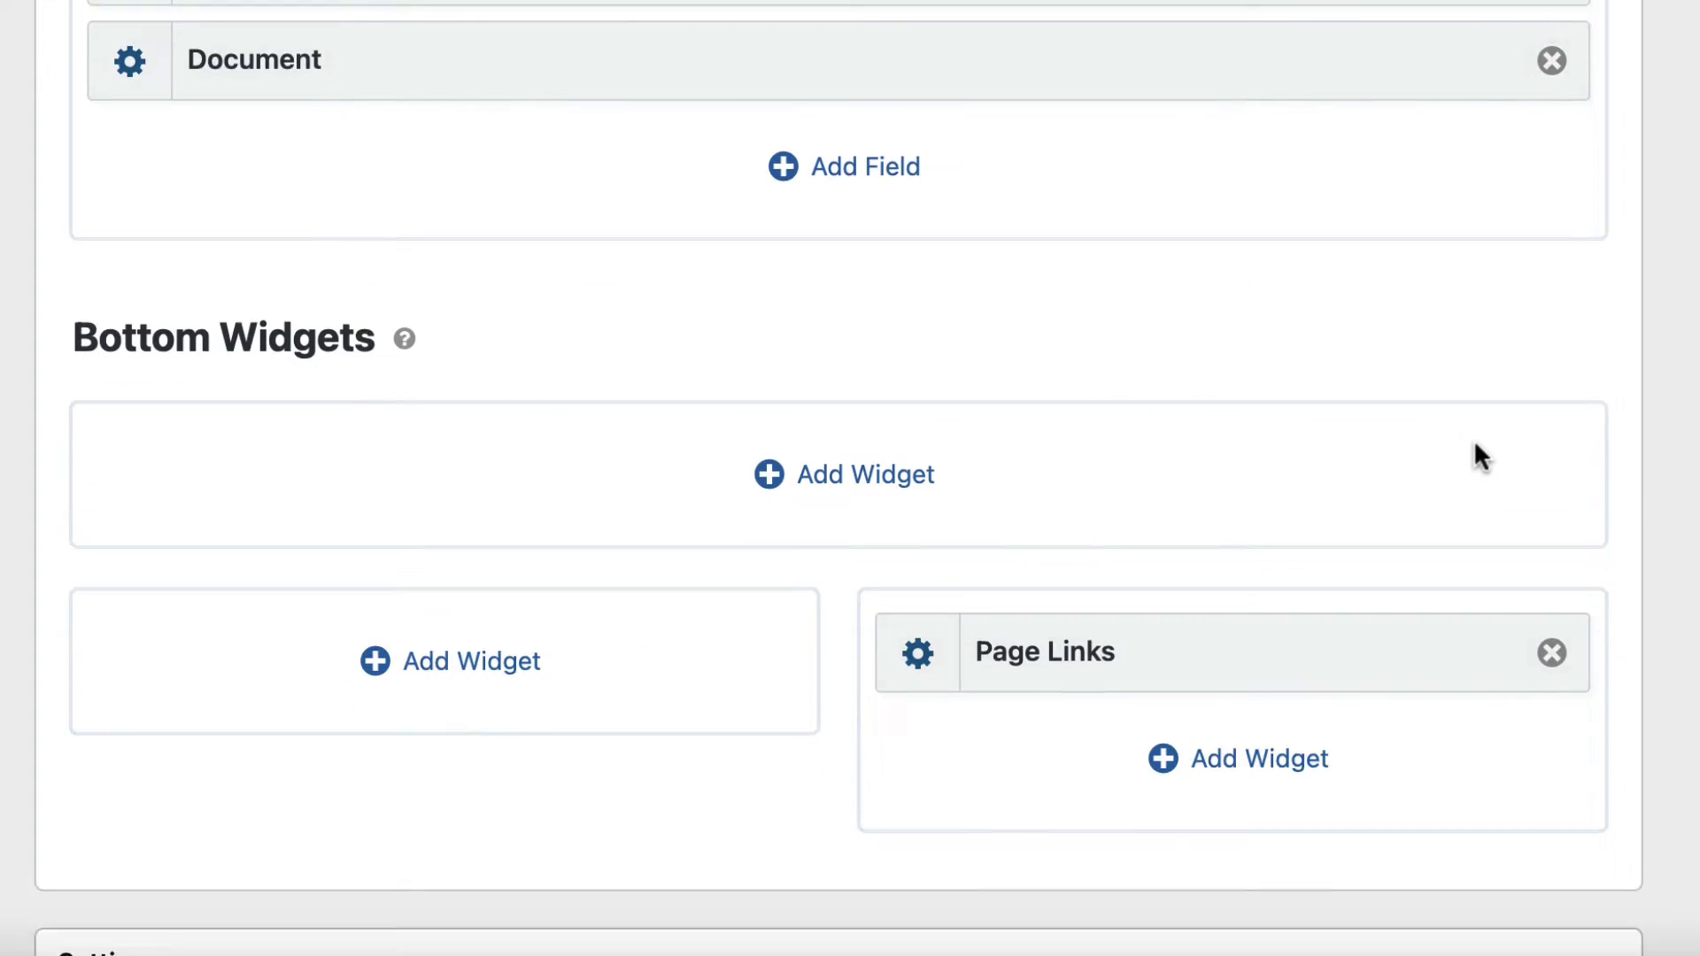
{"action": "scroll", "coordinate": [1475, 445], "scroll_direction": "down", "scroll_amount": 5}
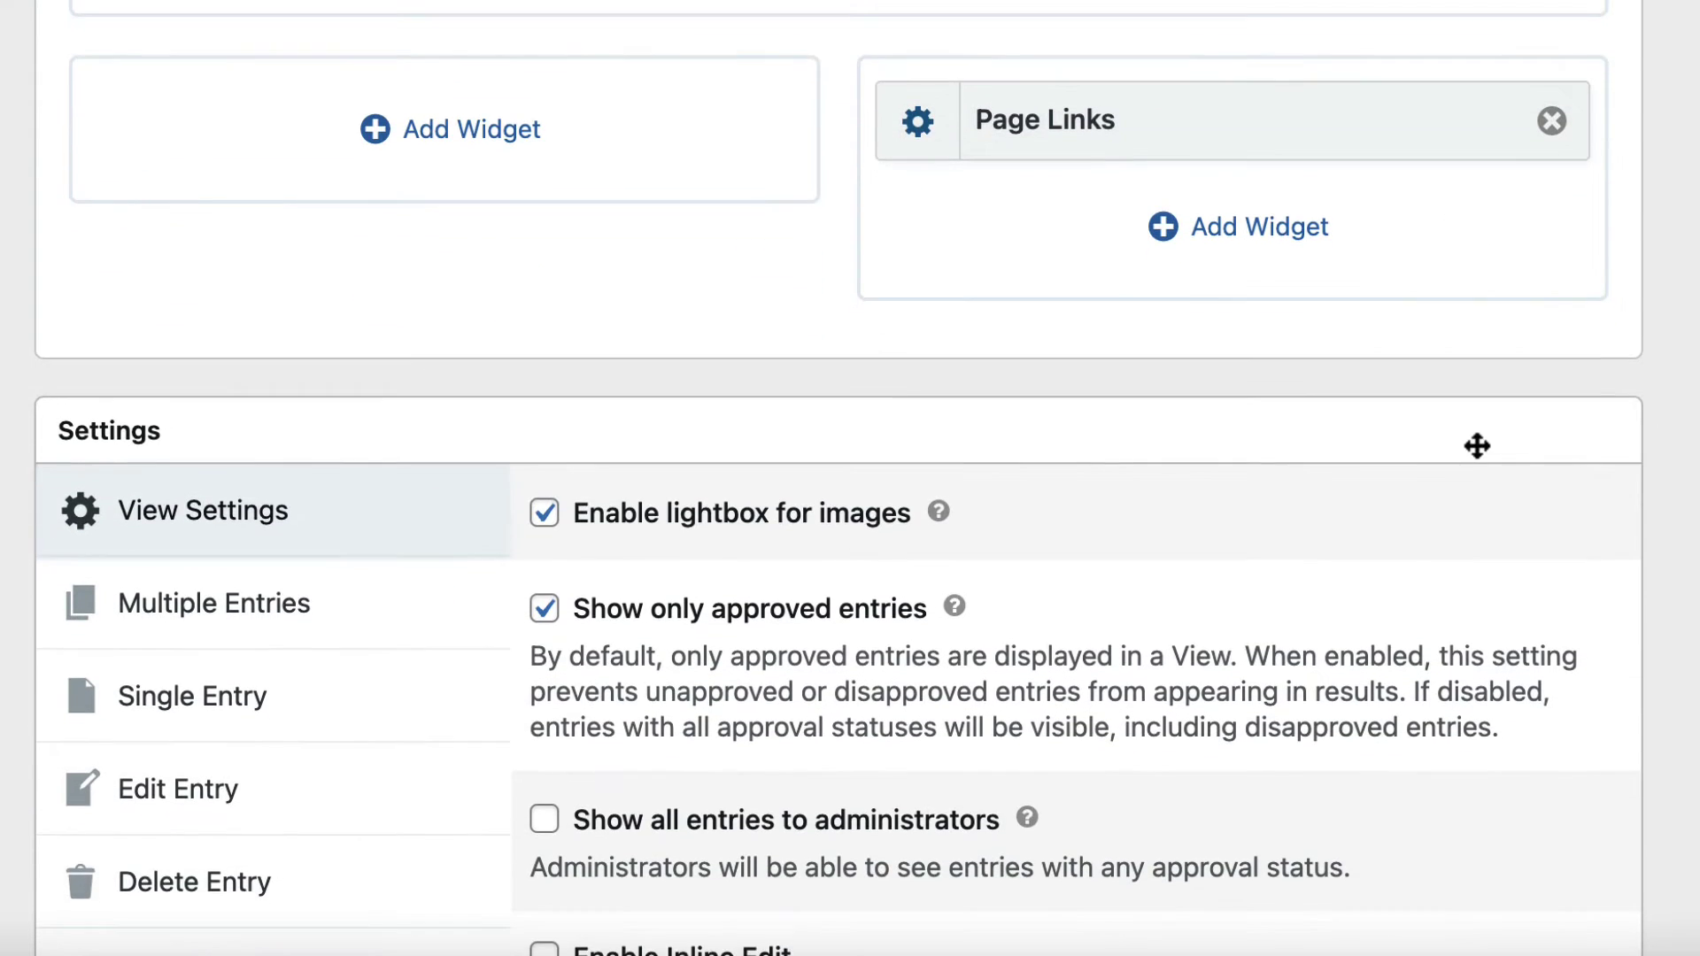
{"action": "scroll", "coordinate": [1473, 443], "scroll_direction": "down", "scroll_amount": 5}
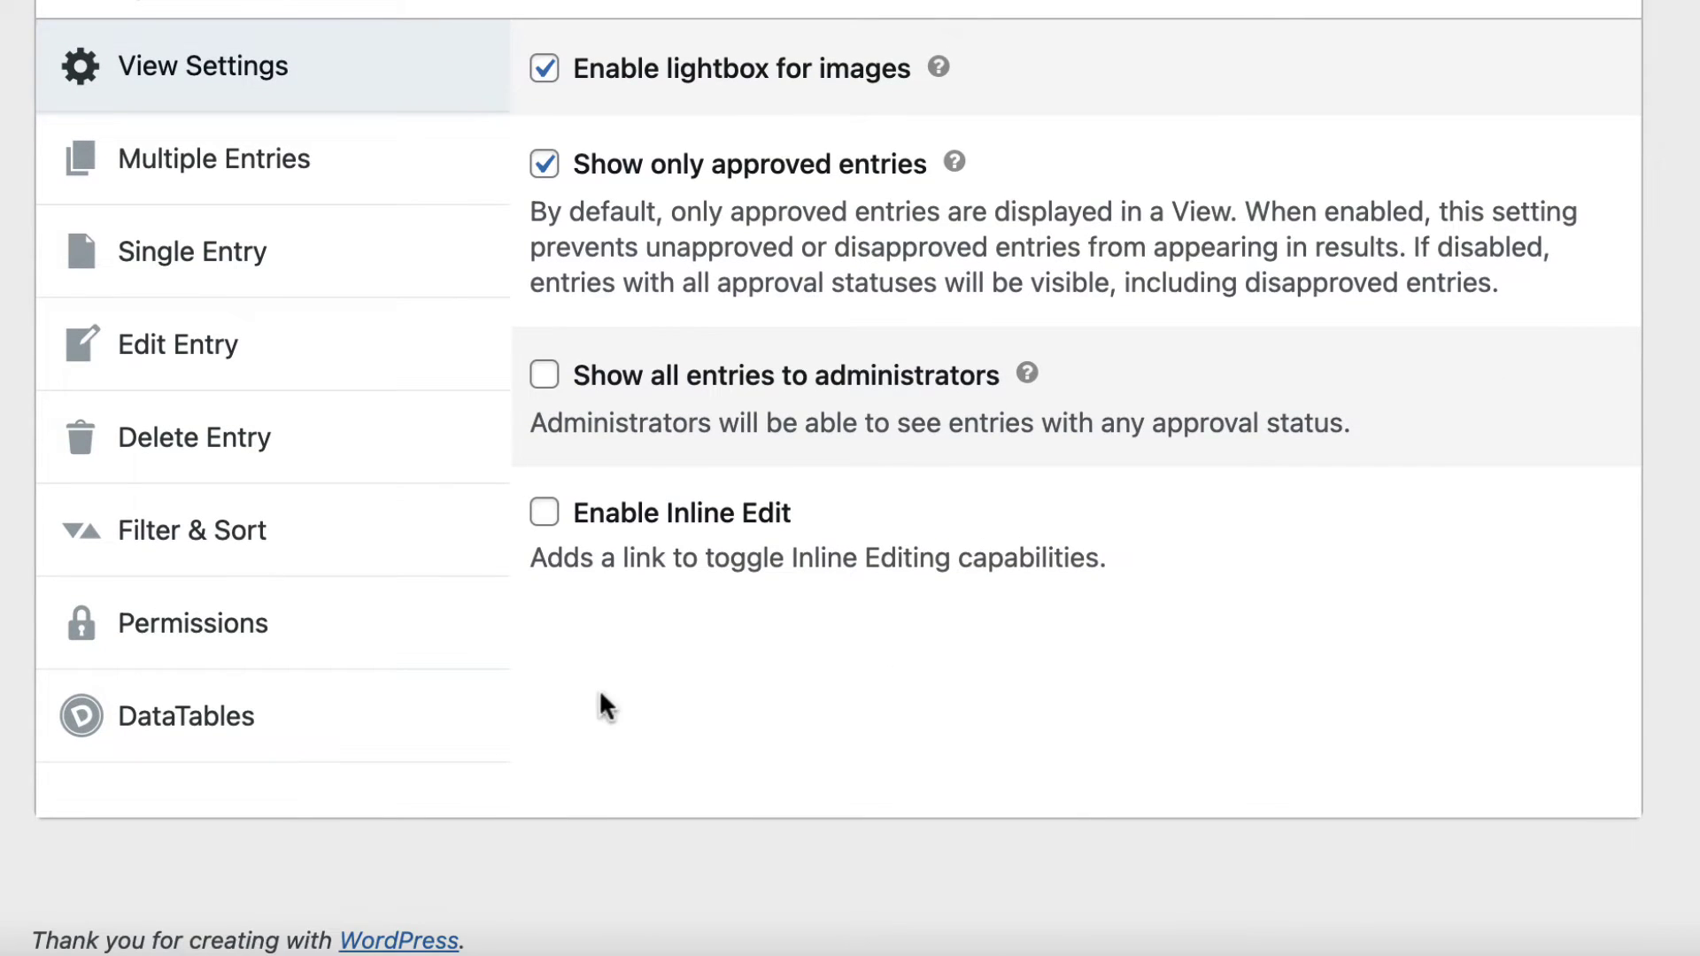
{"action": "left_click", "coordinate": [268, 722]}
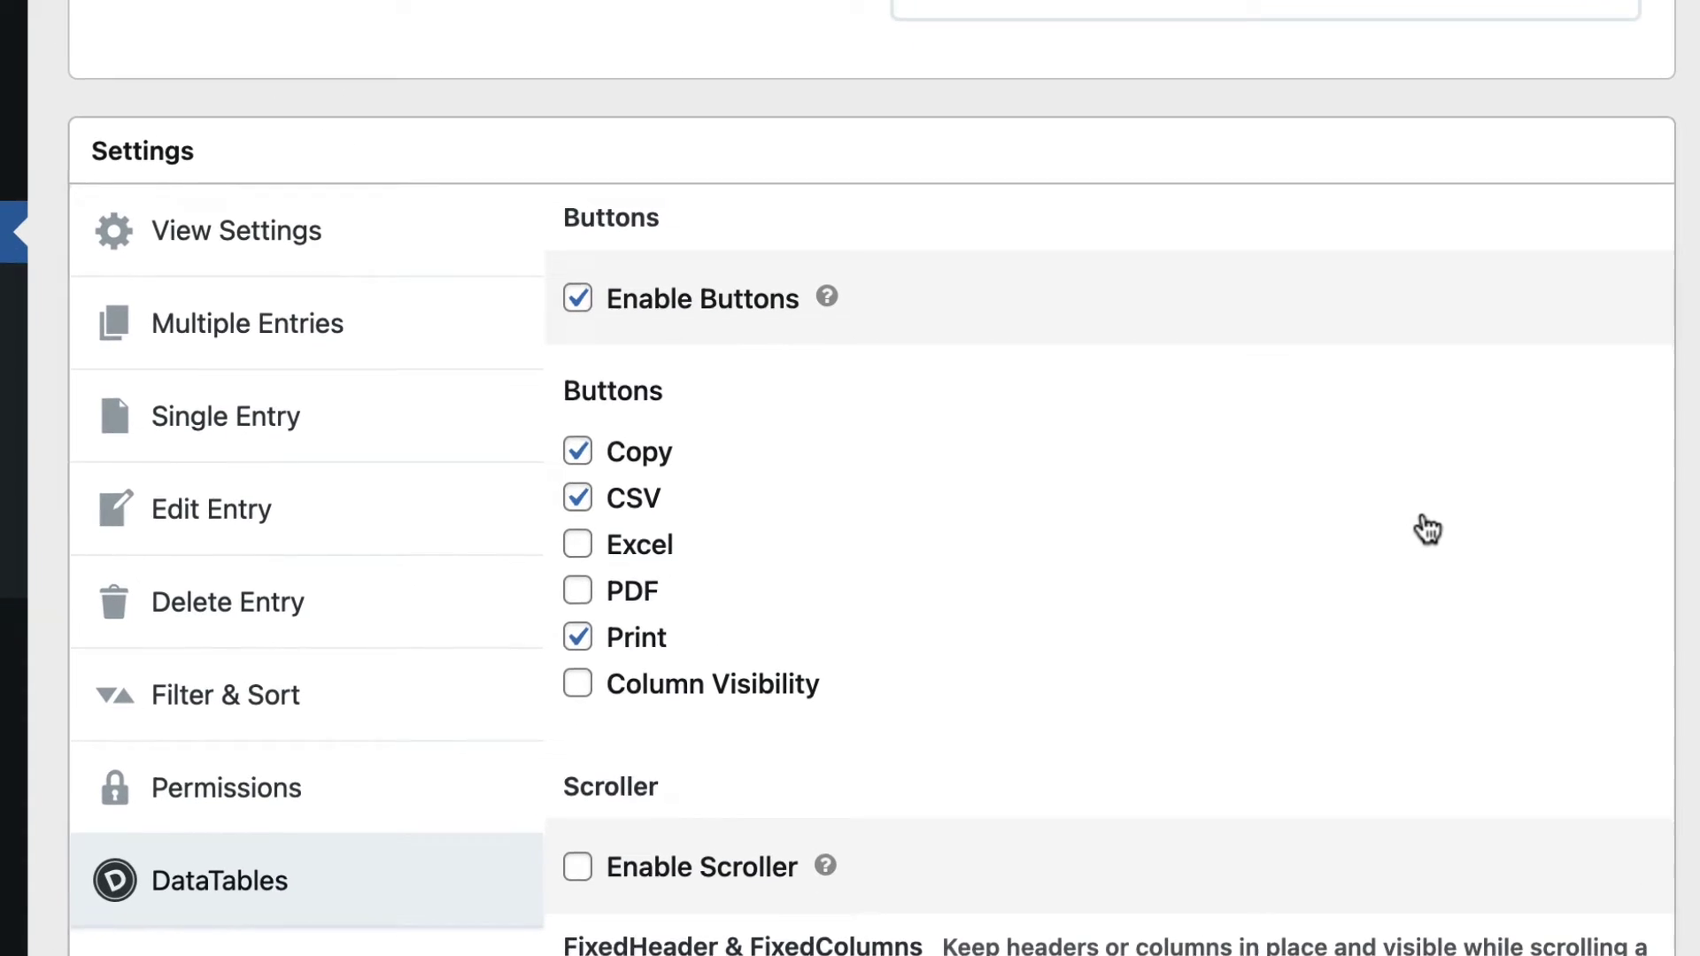
Keep Copy, CSV and Print buttons enabled and tick the Column Visibility button
{"action": "scroll", "coordinate": [1428, 535], "scroll_direction": "down", "scroll_amount": 5}
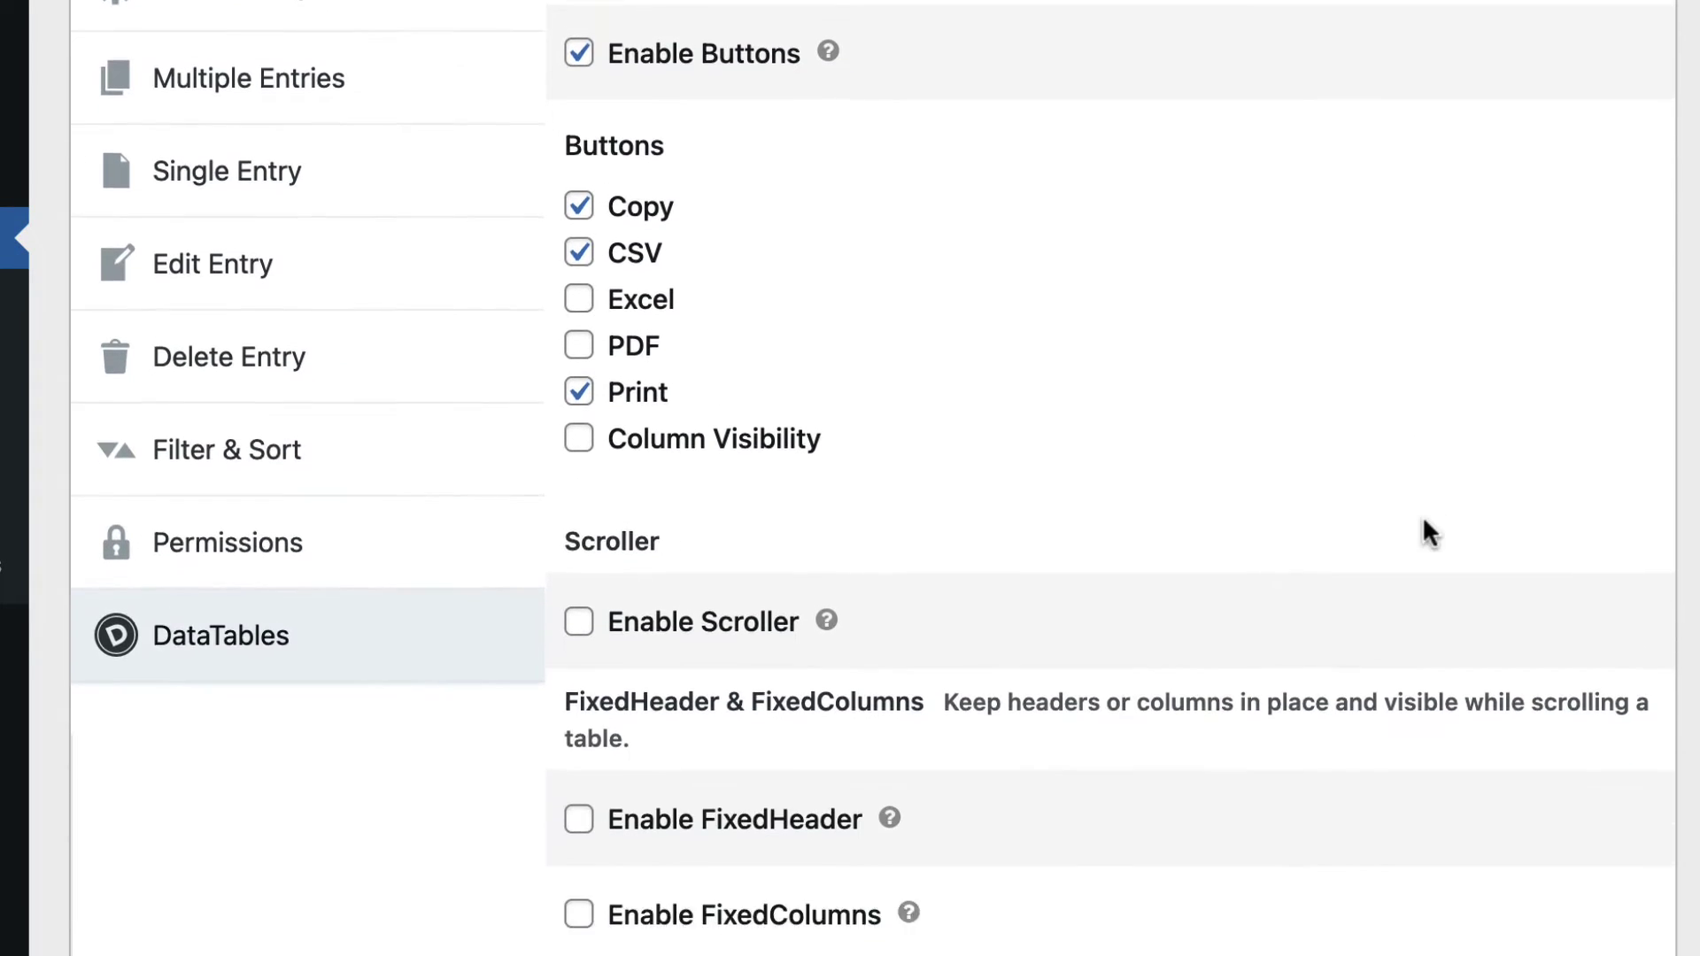
{"action": "scroll", "coordinate": [1424, 532], "scroll_direction": "up", "scroll_amount": 3}
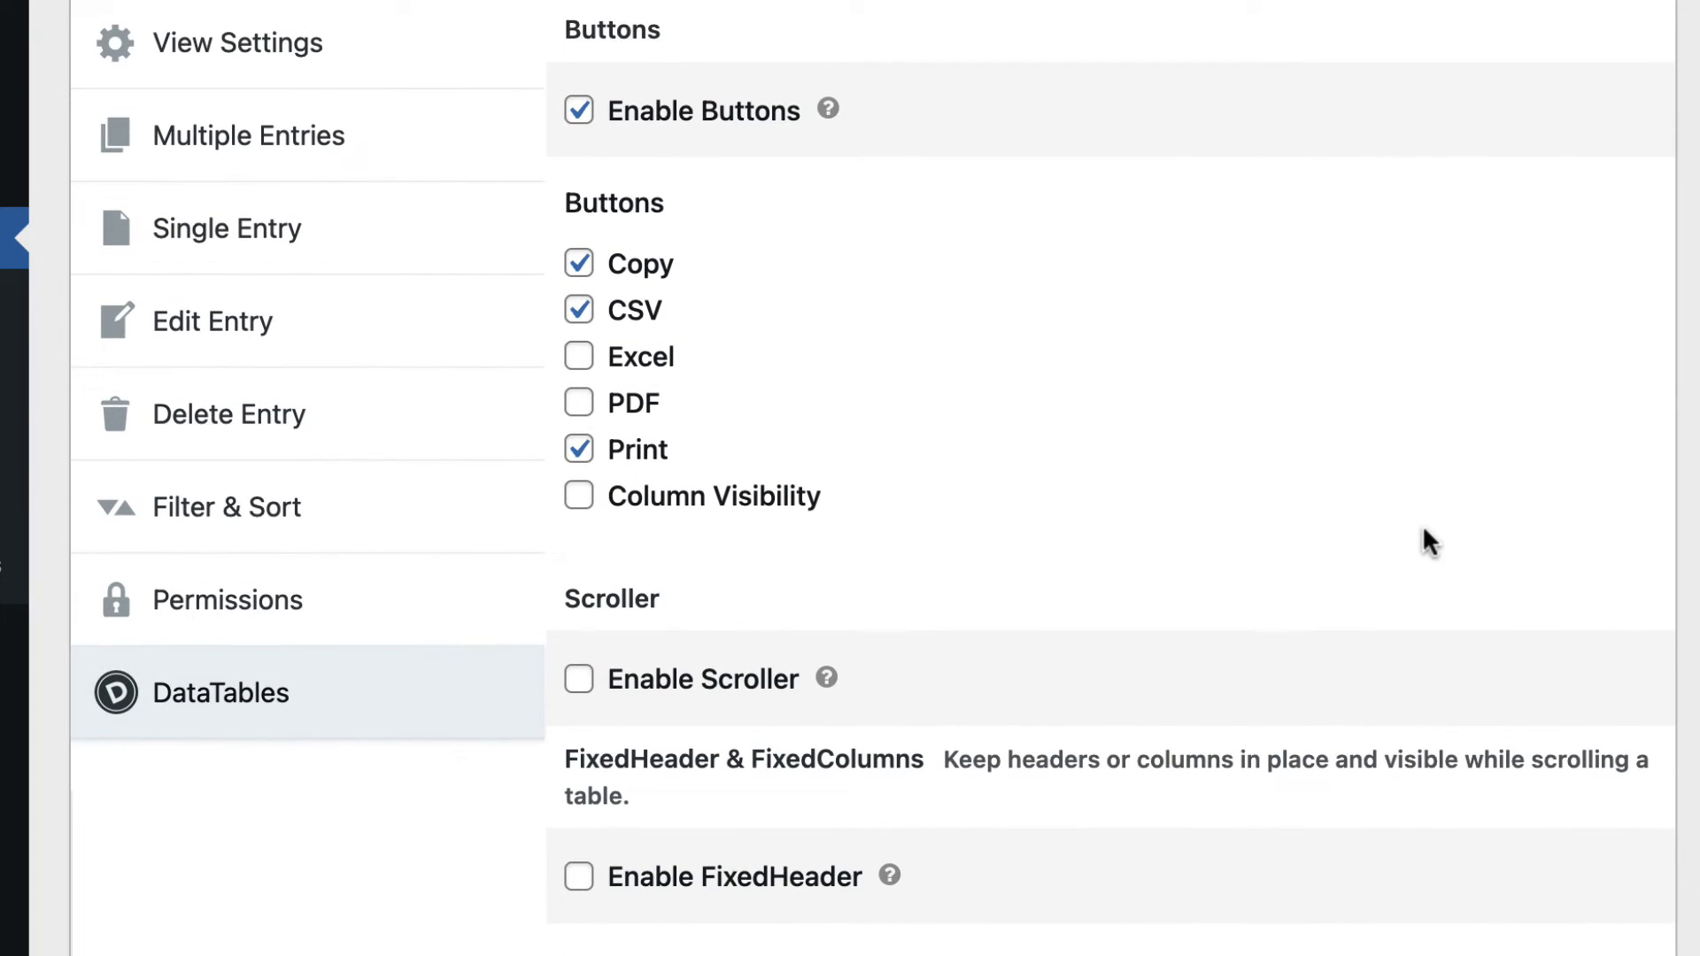
{"action": "double_click", "coordinate": [638, 114]}
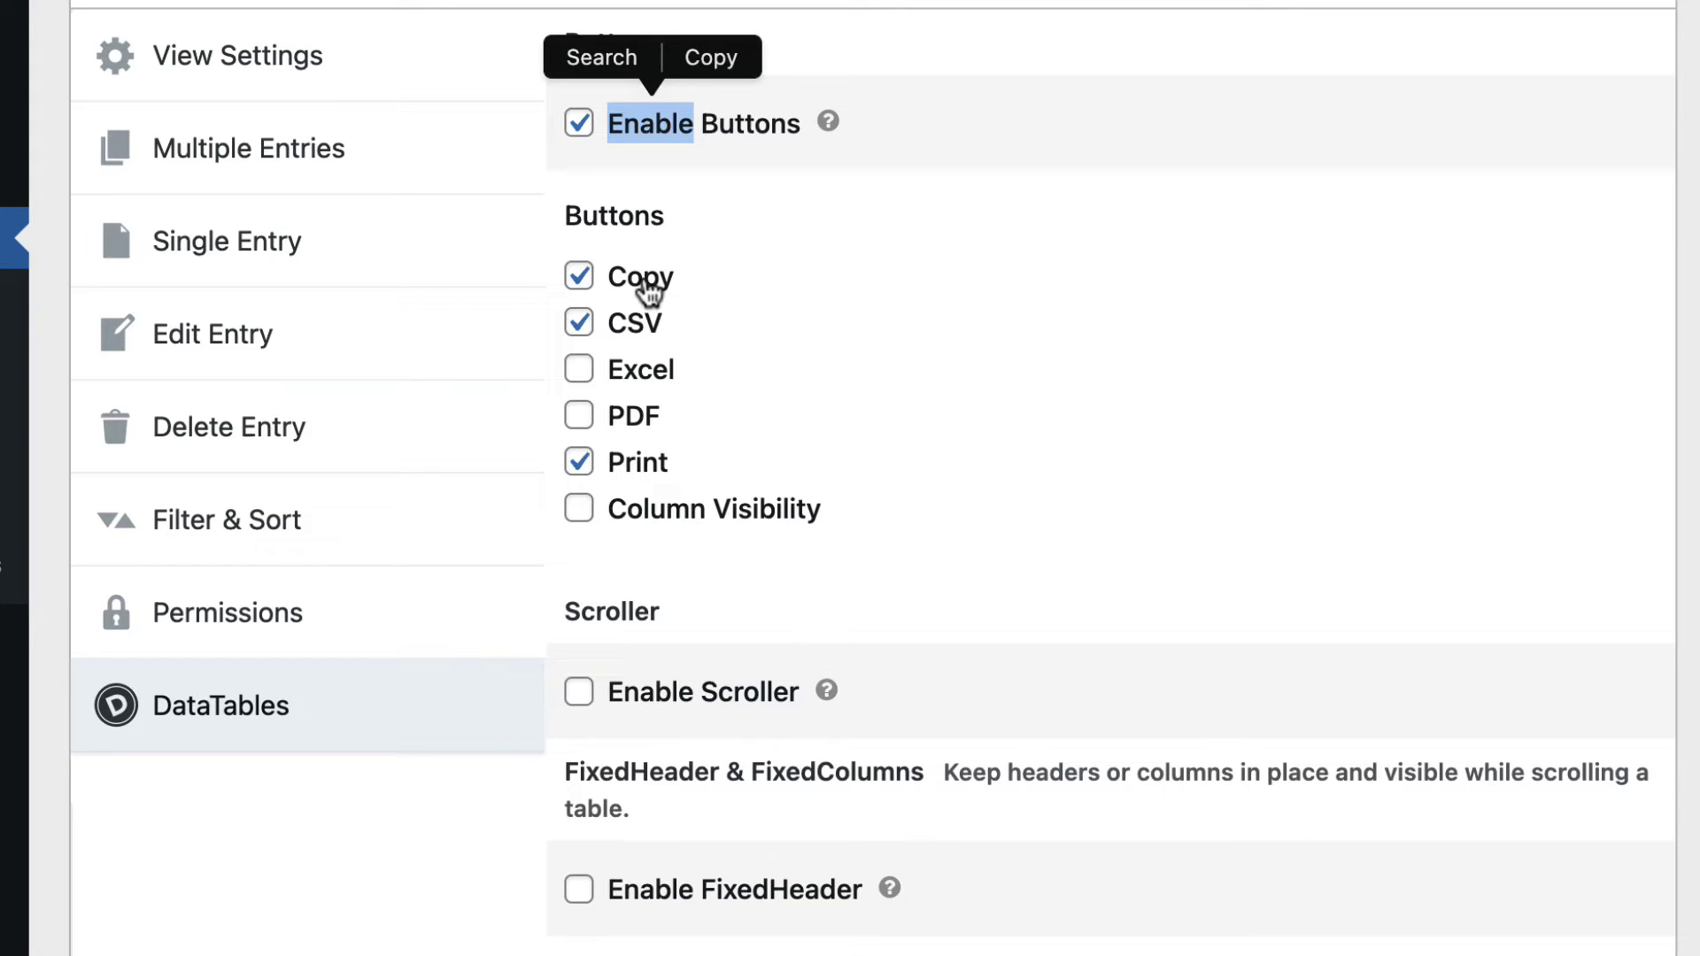
{"action": "left_click", "coordinate": [690, 324]}
{"action": "left_click", "coordinate": [688, 324]}
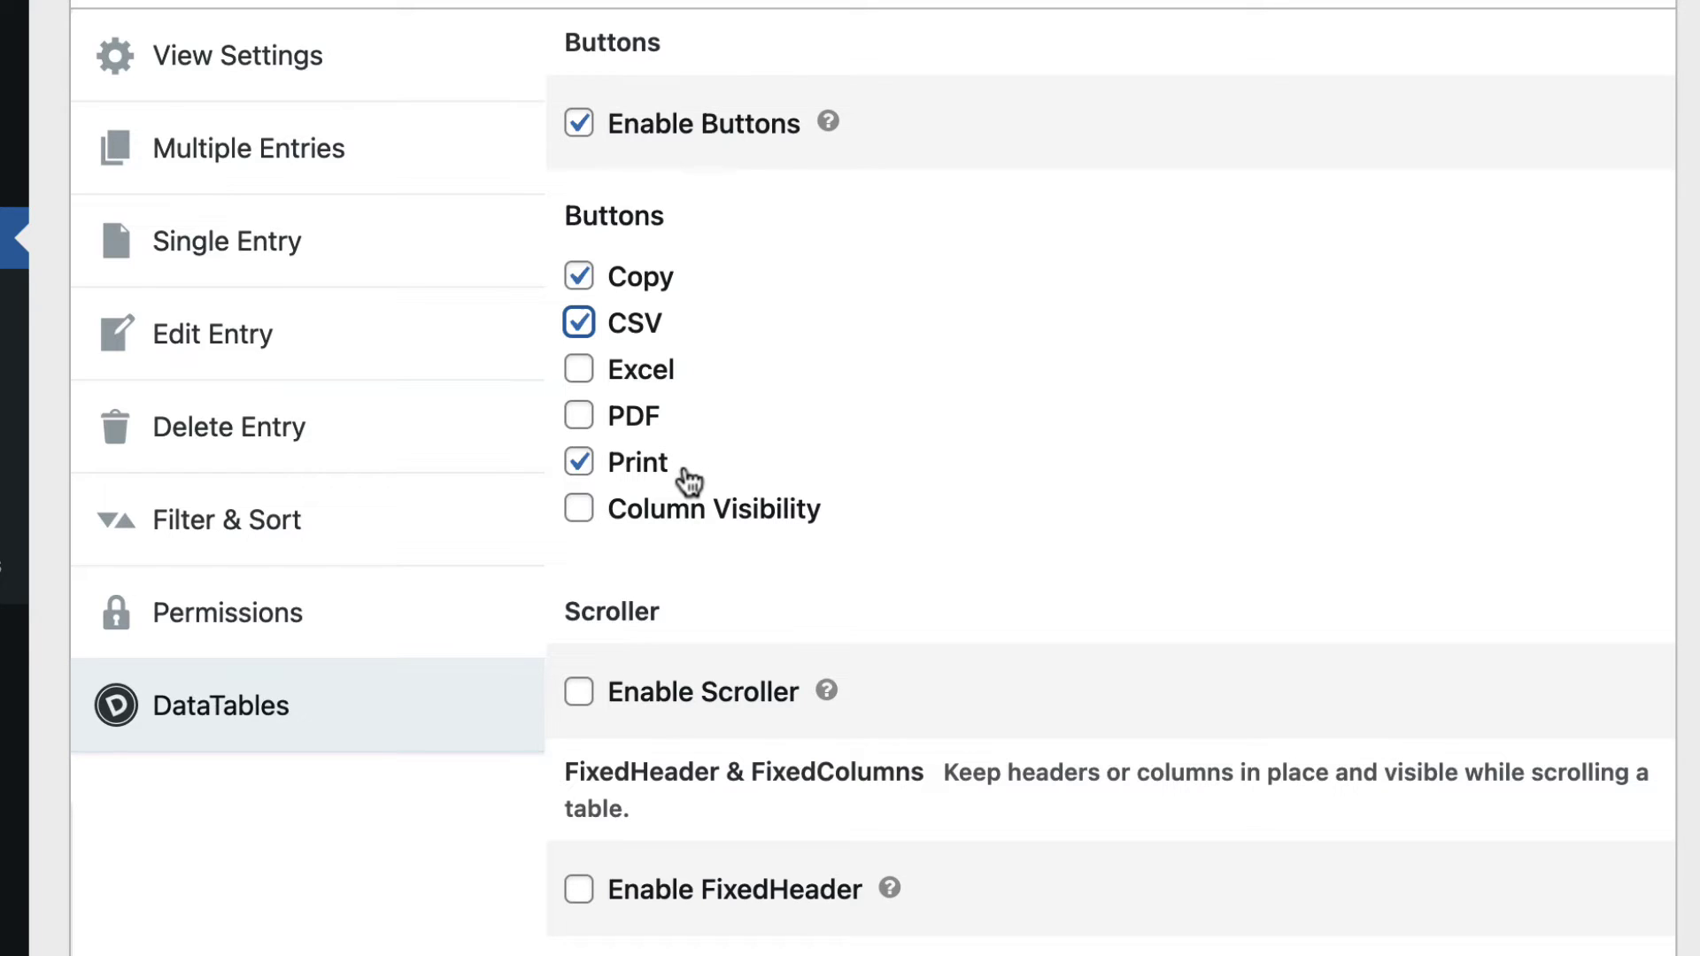
{"action": "left_click", "coordinate": [766, 526]}
{"action": "left_click", "coordinate": [763, 518]}
Look over the Scroller, FixedHeader and FixedColumns options down to Responsive Tables
{"action": "scroll", "coordinate": [967, 545], "scroll_direction": "down", "scroll_amount": 5}
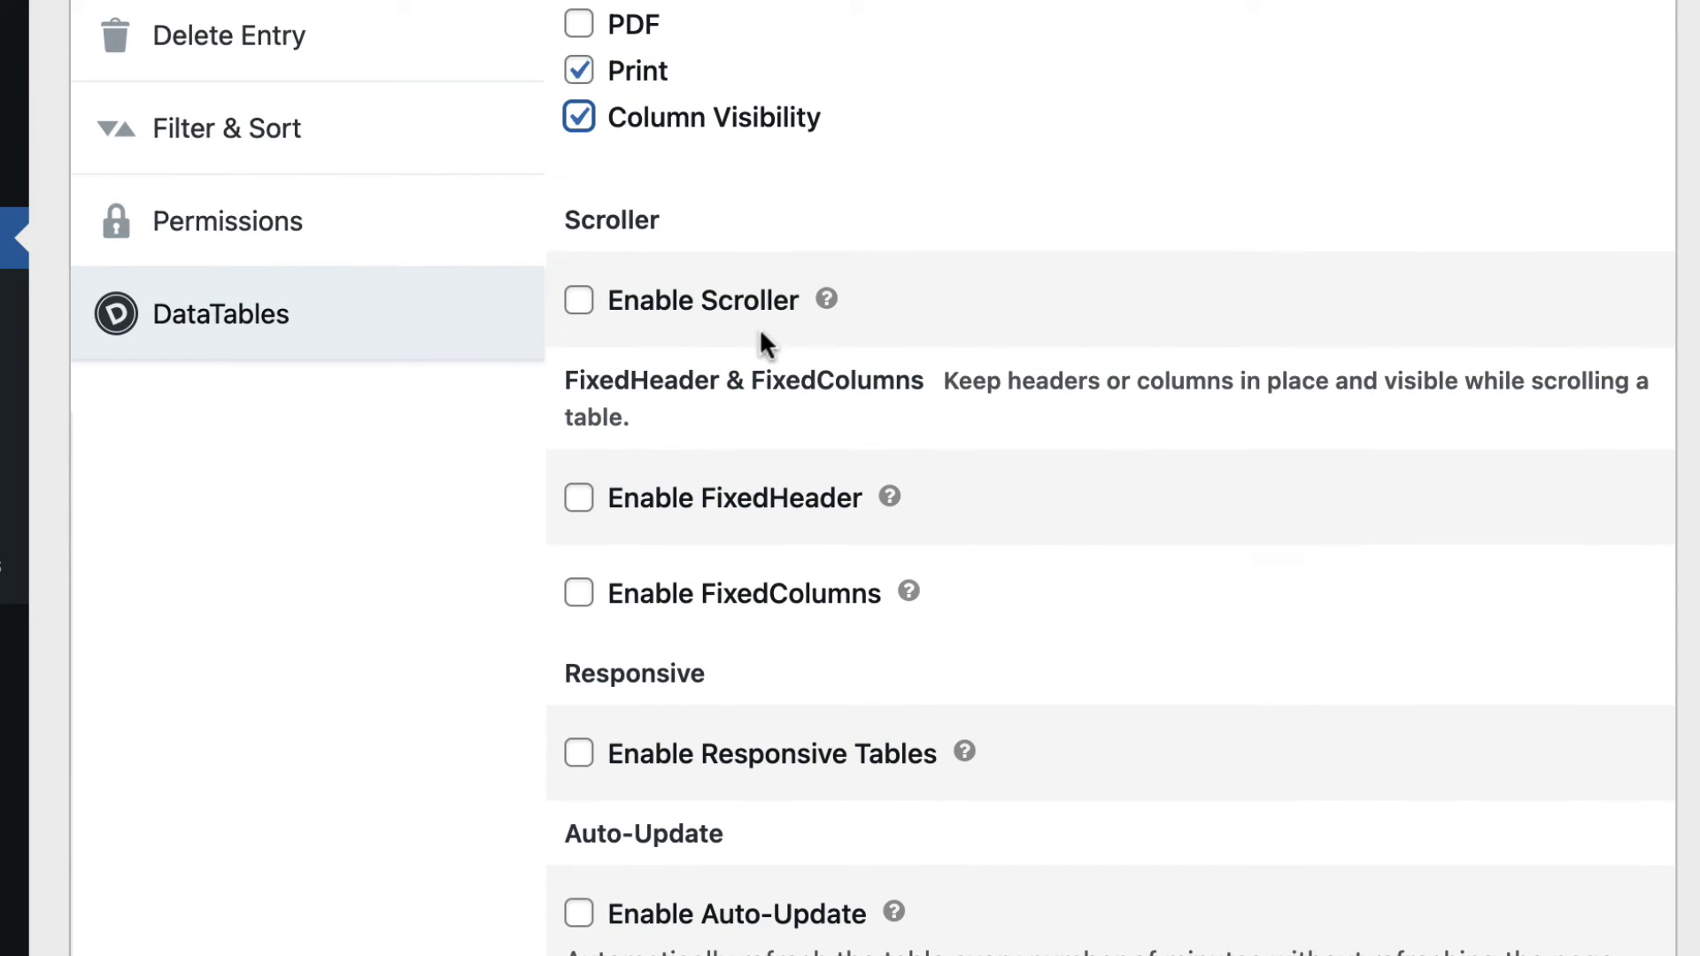
{"action": "scroll", "coordinate": [812, 285], "scroll_direction": "up", "scroll_amount": 1}
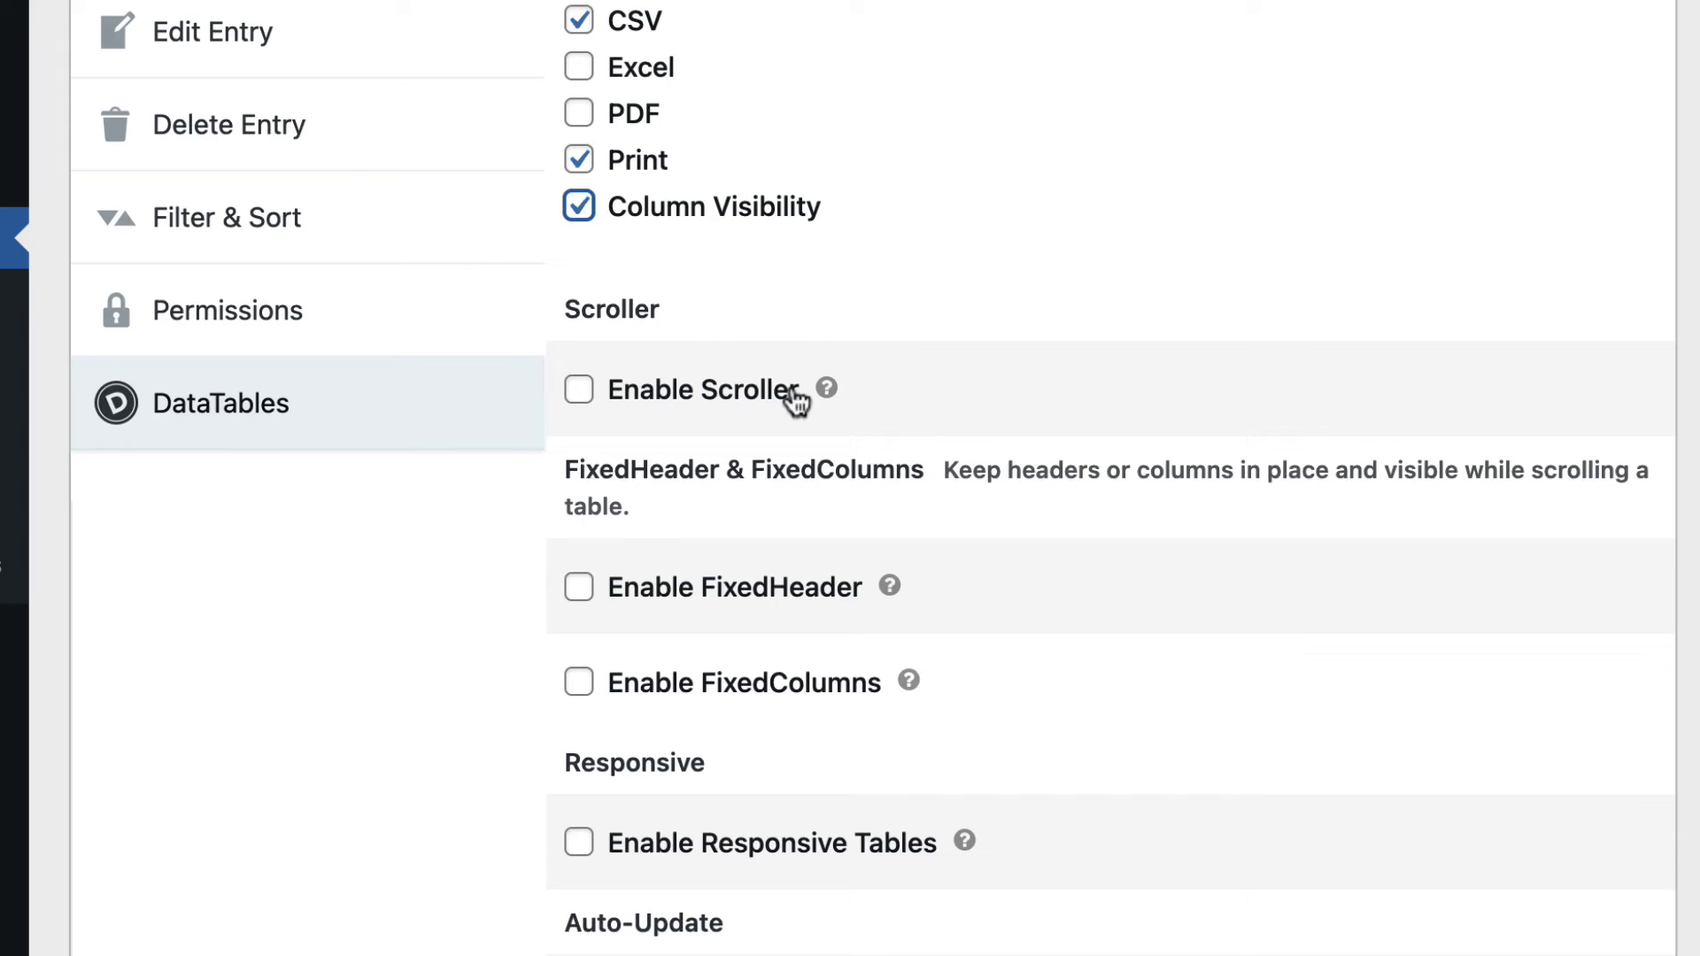
{"action": "mouse_move", "coordinate": [826, 390]}
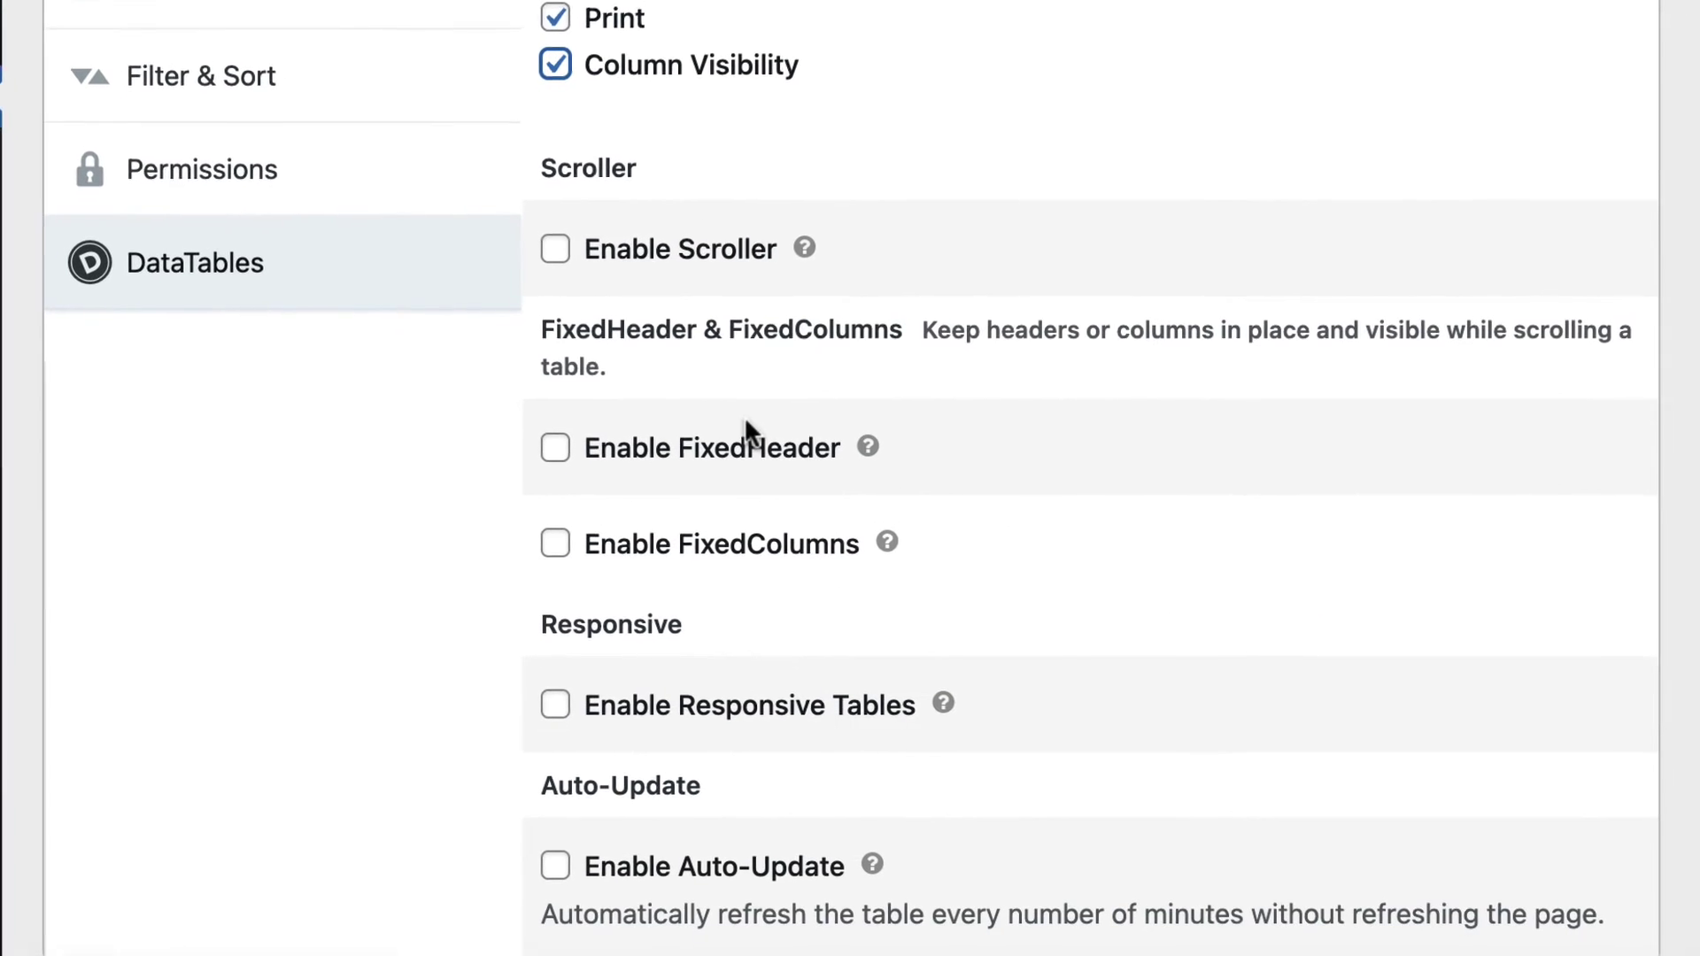
{"action": "mouse_move", "coordinate": [868, 447]}
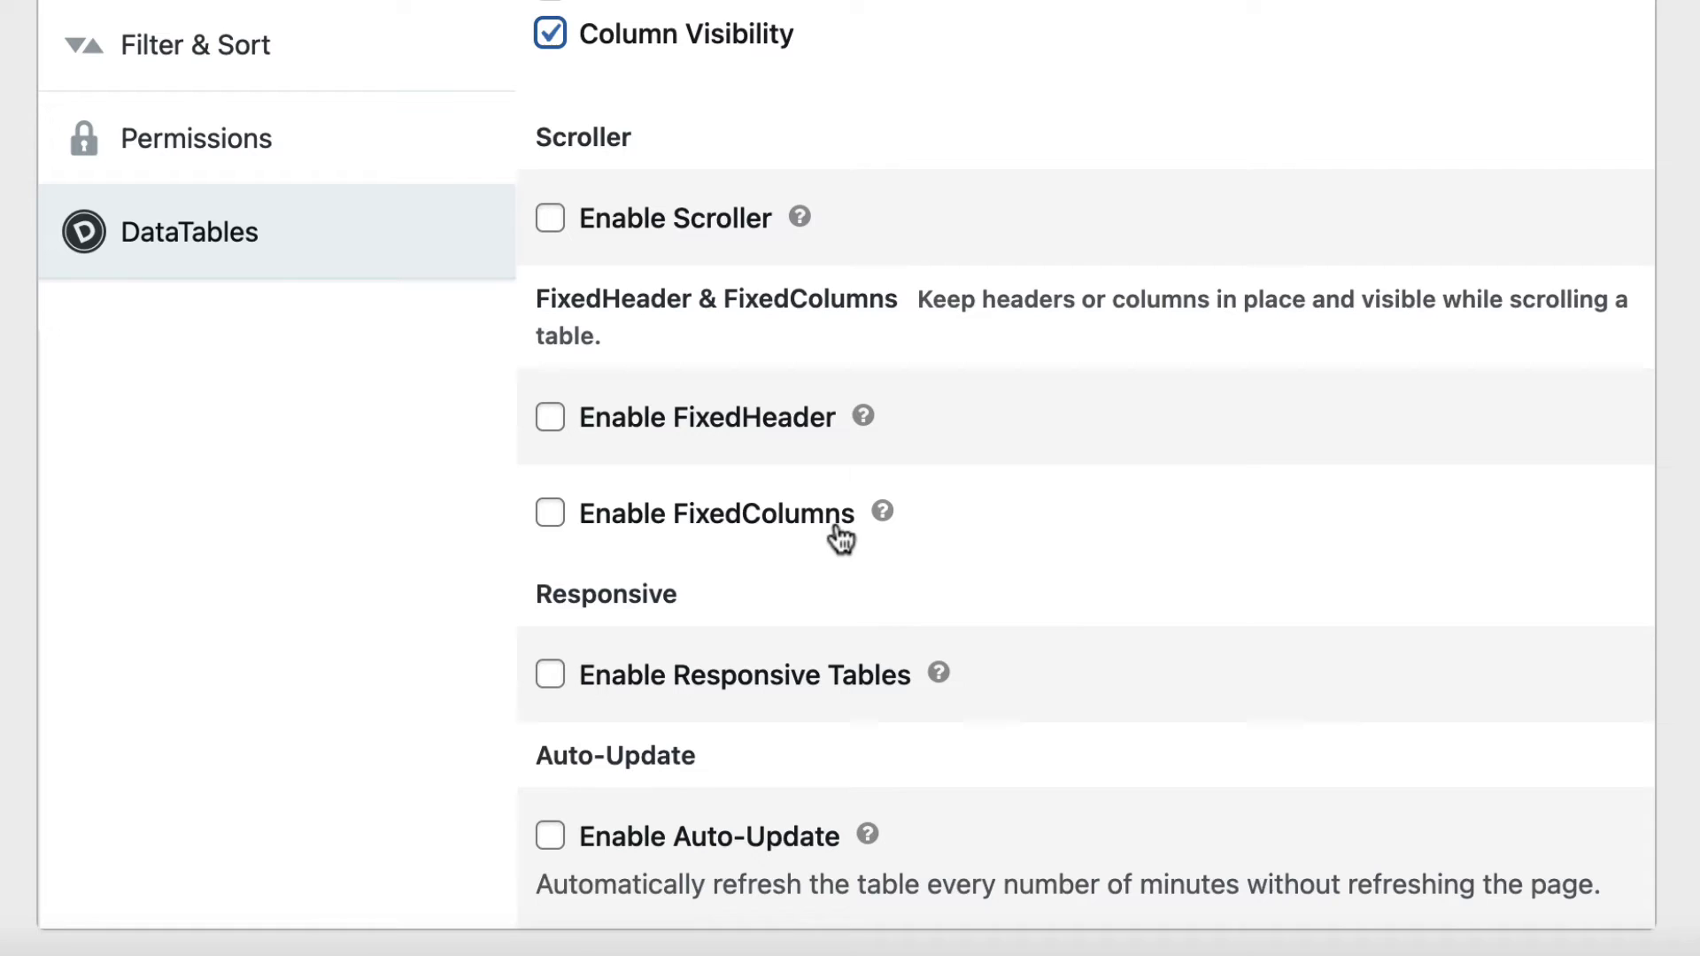
{"action": "mouse_move", "coordinate": [866, 515]}
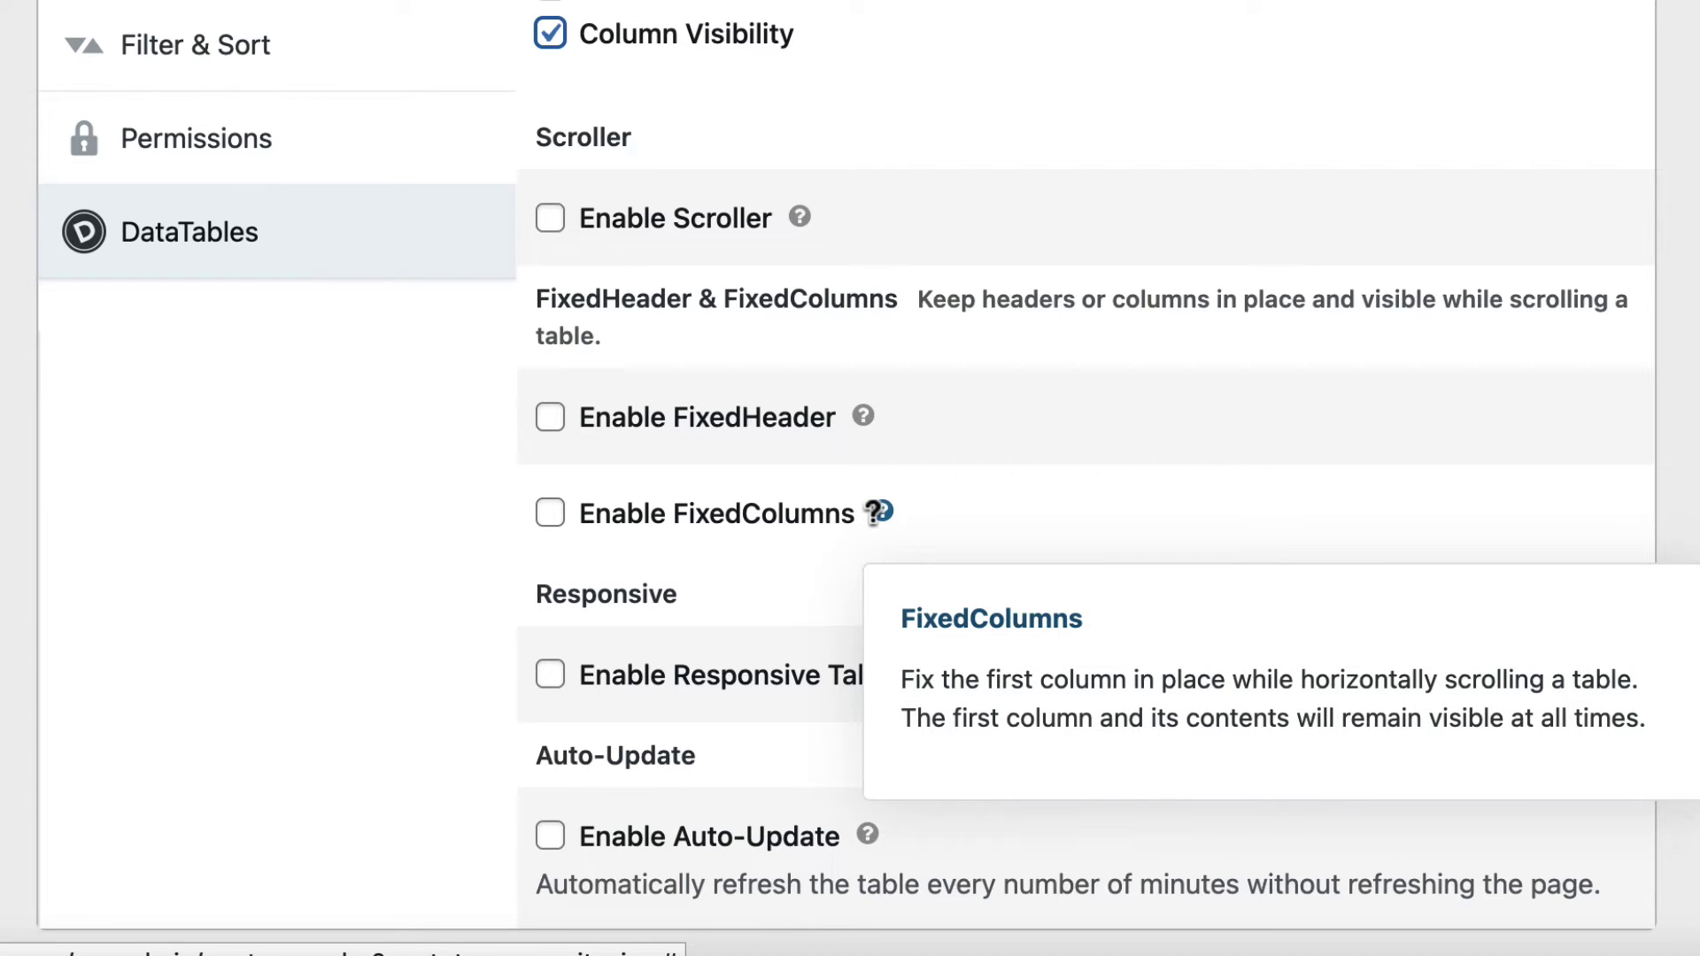
{"action": "scroll", "coordinate": [793, 585], "scroll_direction": "down", "scroll_amount": 2}
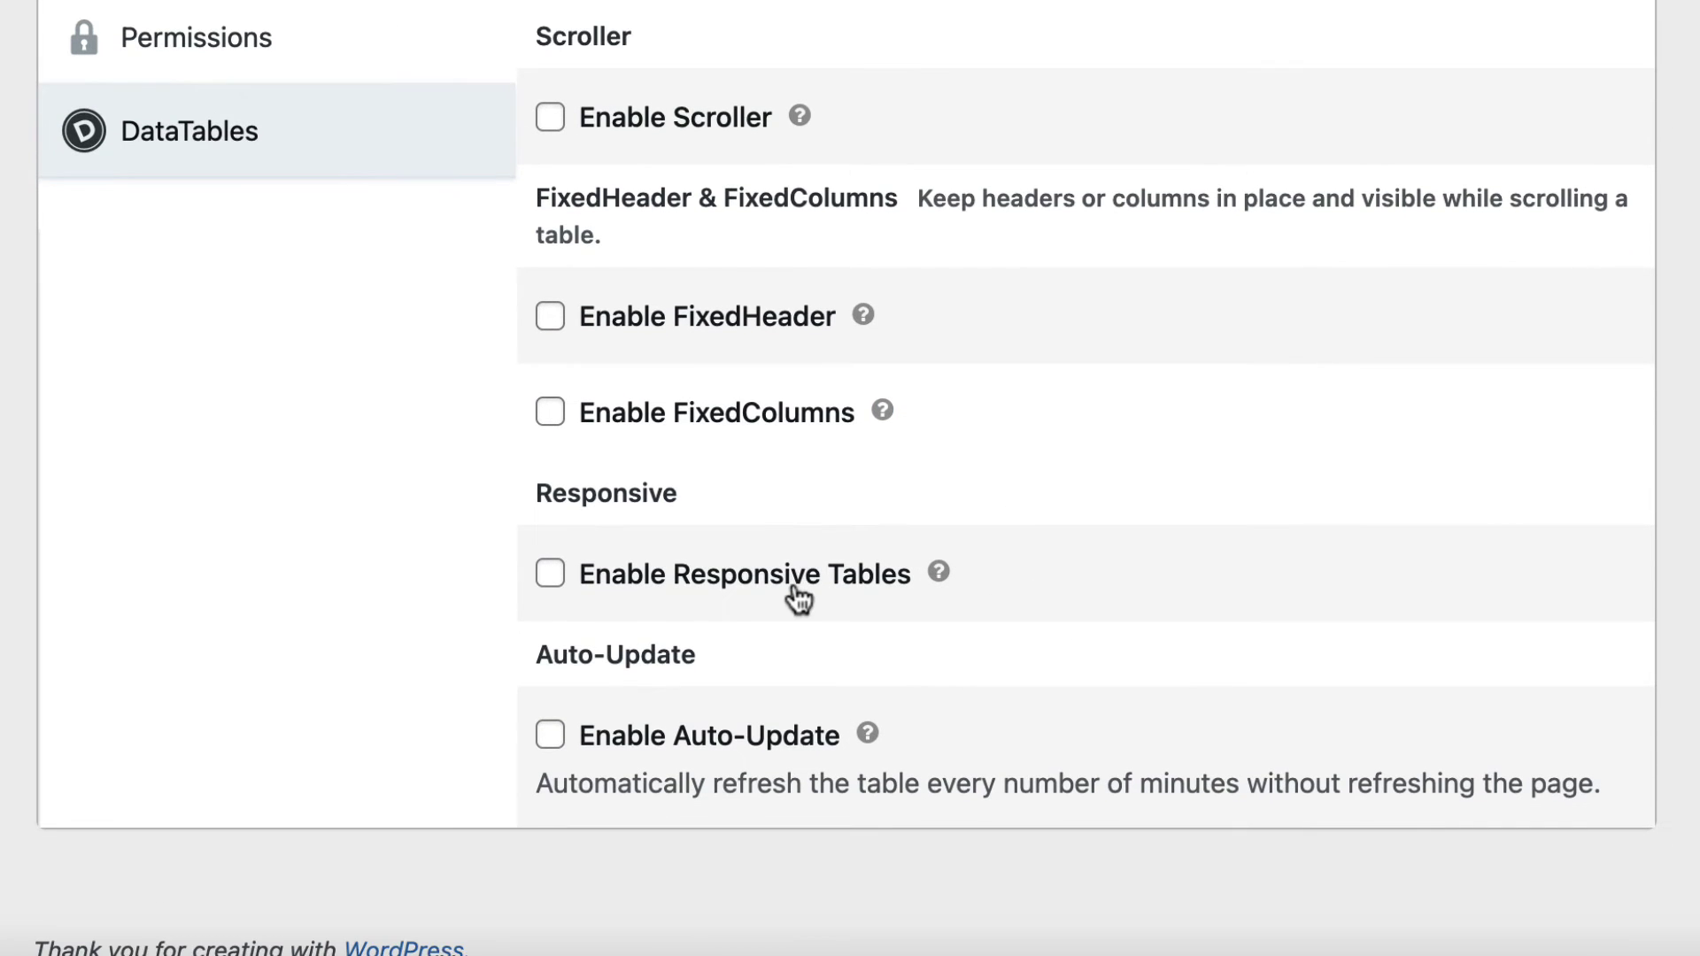
{"action": "scroll", "coordinate": [793, 584], "scroll_direction": "down", "scroll_amount": 1}
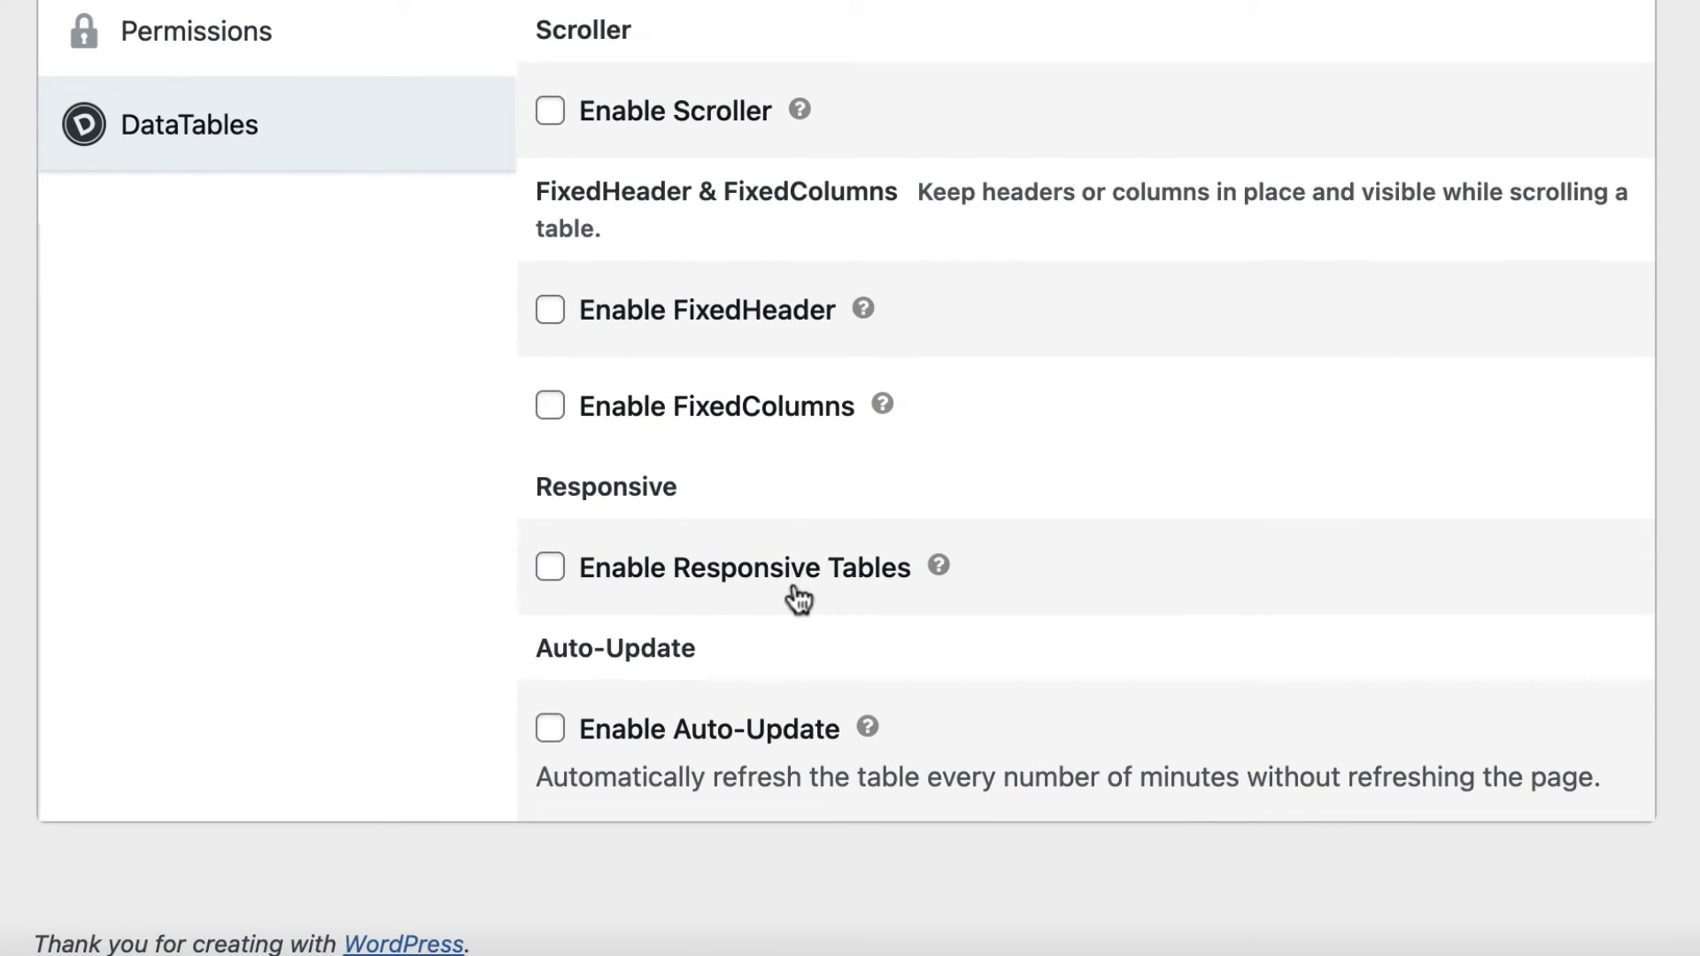
Enable Responsive Tables and 5-minute Auto-Update, then publish the Documents View
{"action": "left_click", "coordinate": [695, 588]}
{"action": "left_click", "coordinate": [707, 733]}
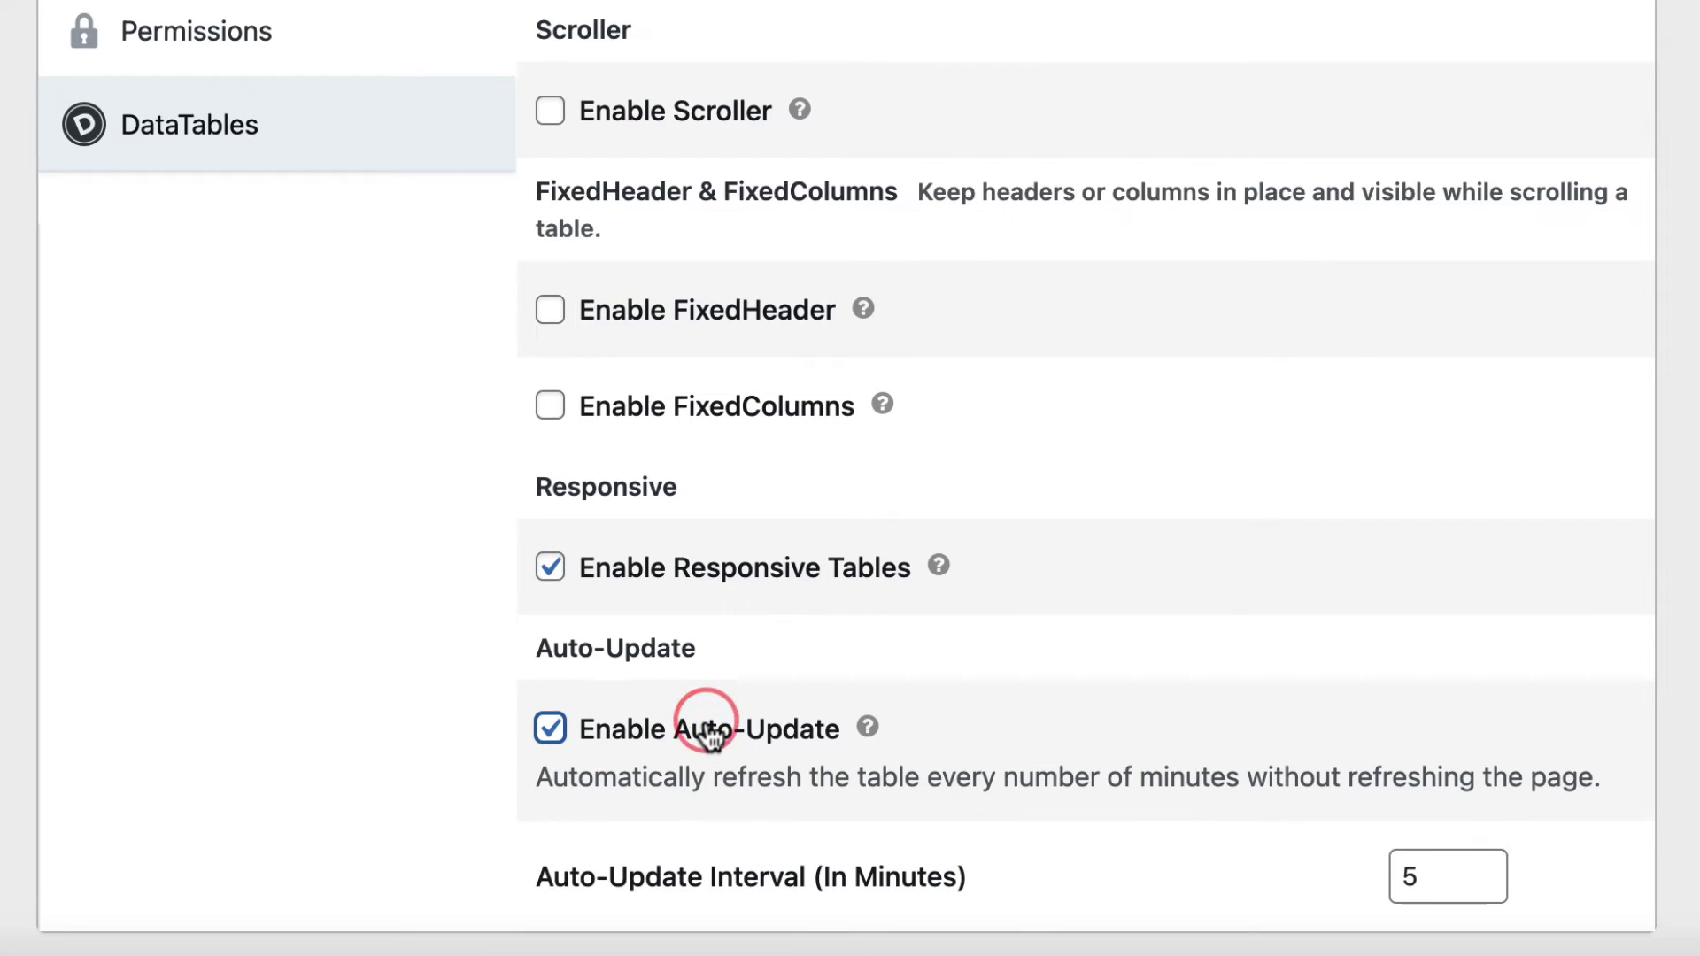
{"action": "scroll", "coordinate": [706, 734], "scroll_direction": "down", "scroll_amount": 3}
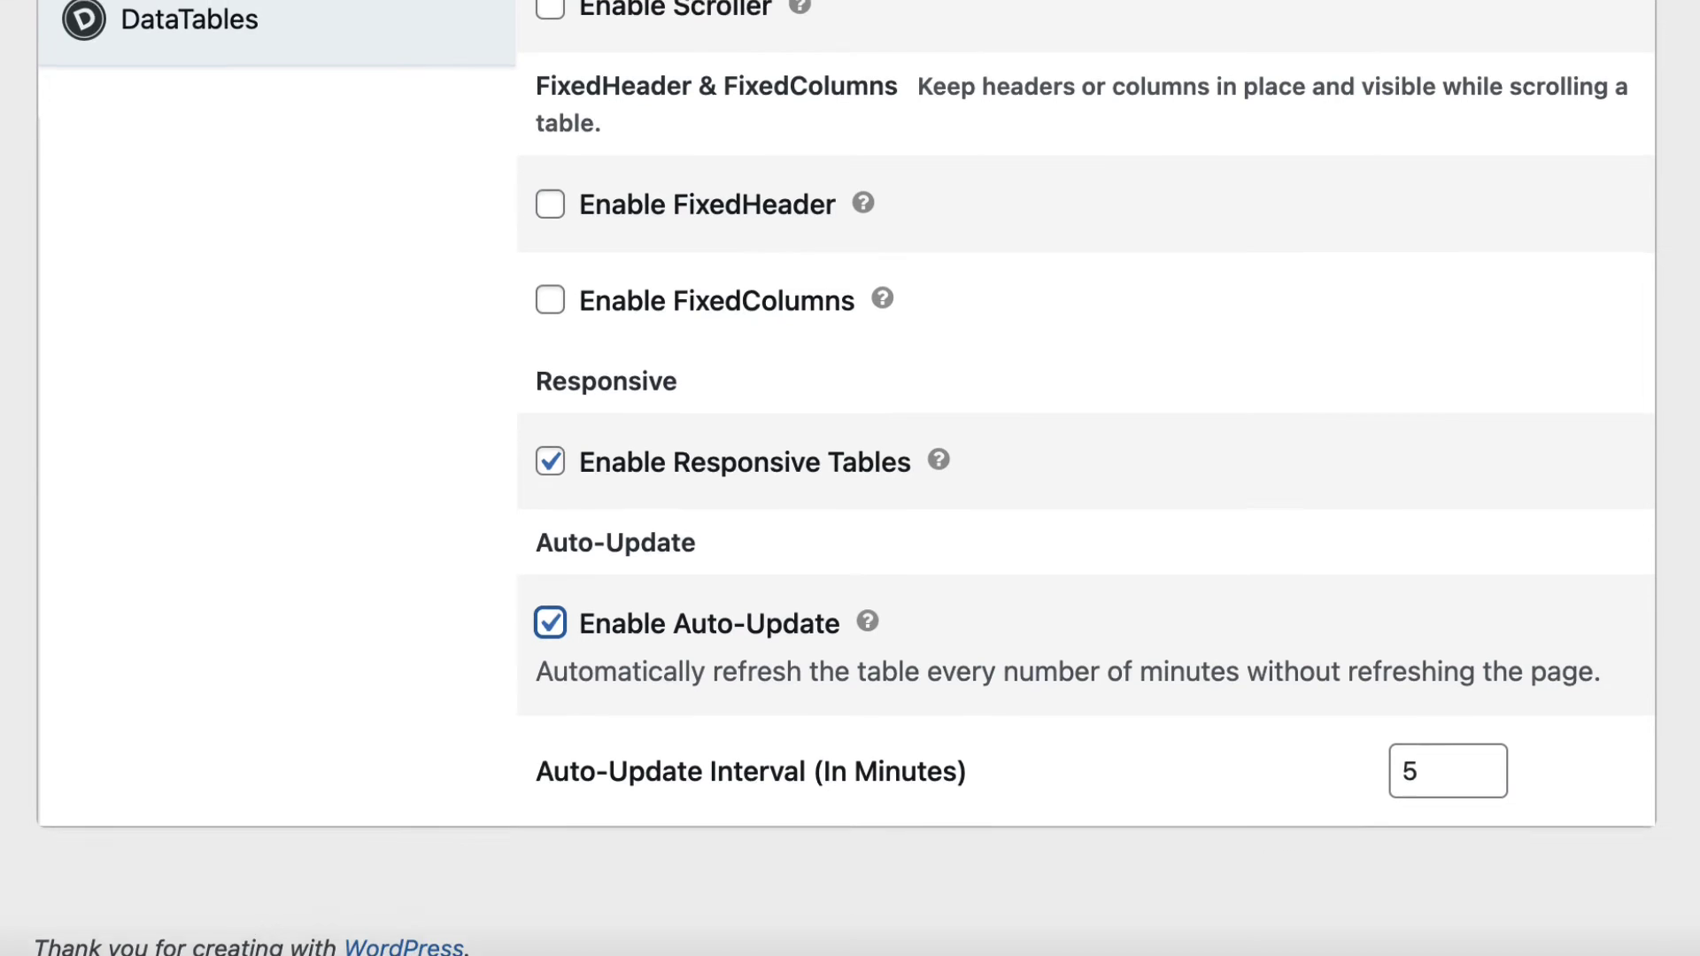
{"action": "scroll", "coordinate": [850, 479], "scroll_direction": "up", "scroll_amount": 15}
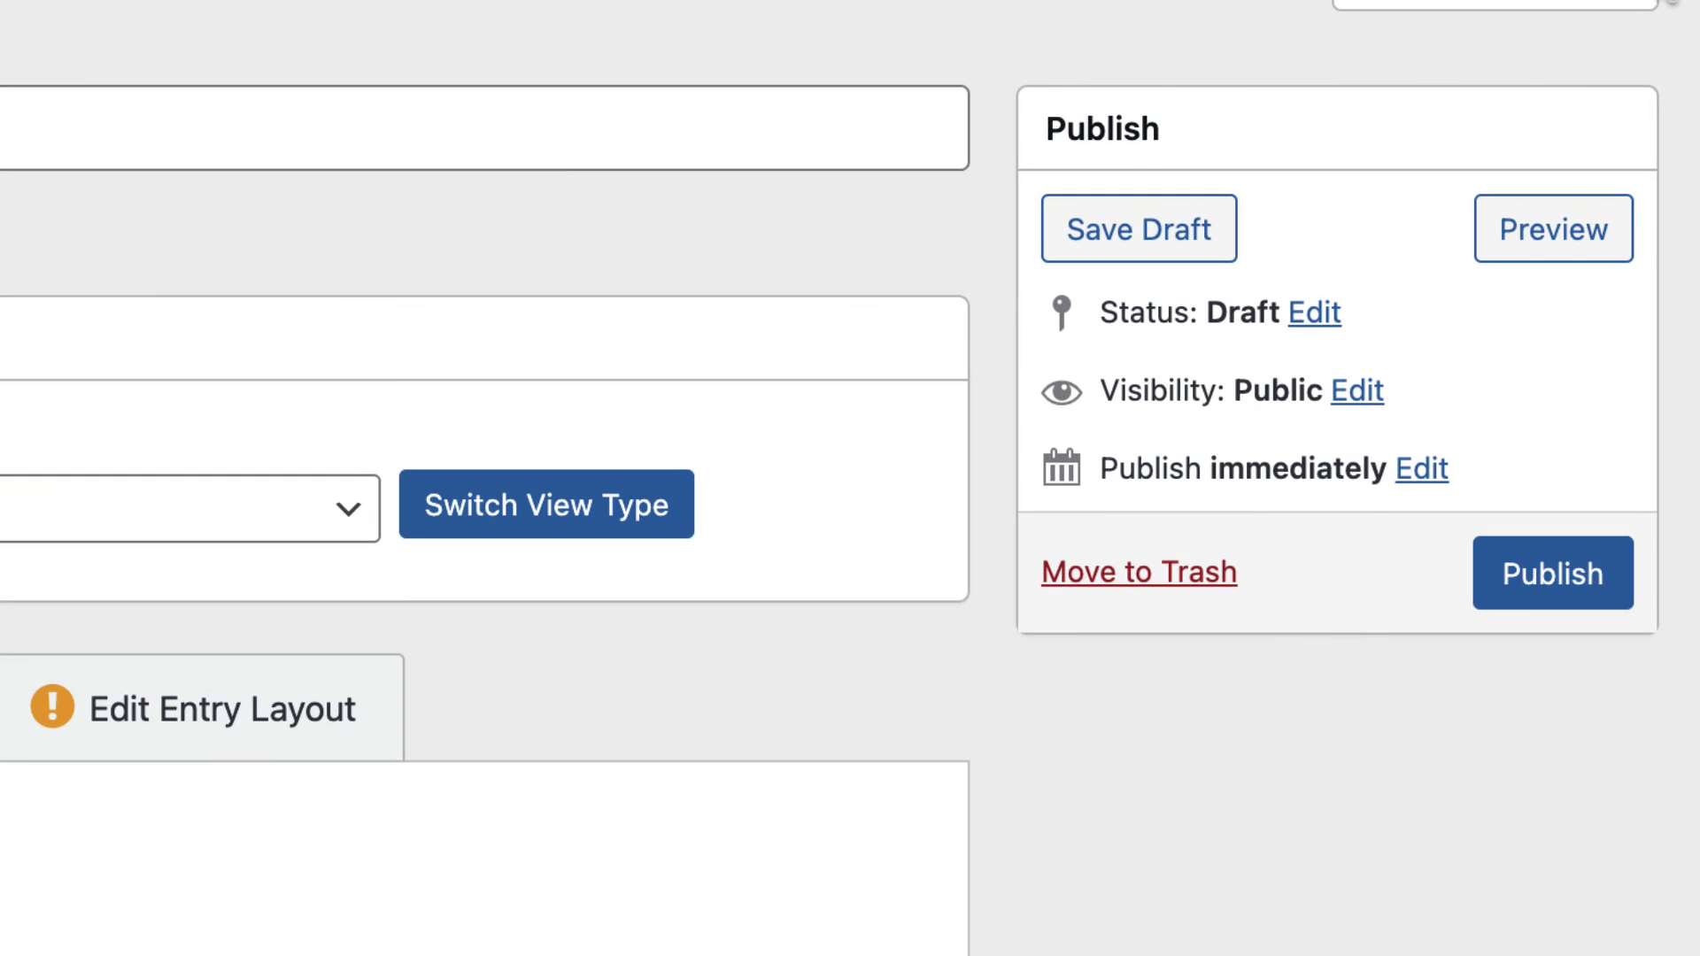
{"action": "left_click", "coordinate": [1660, 496]}
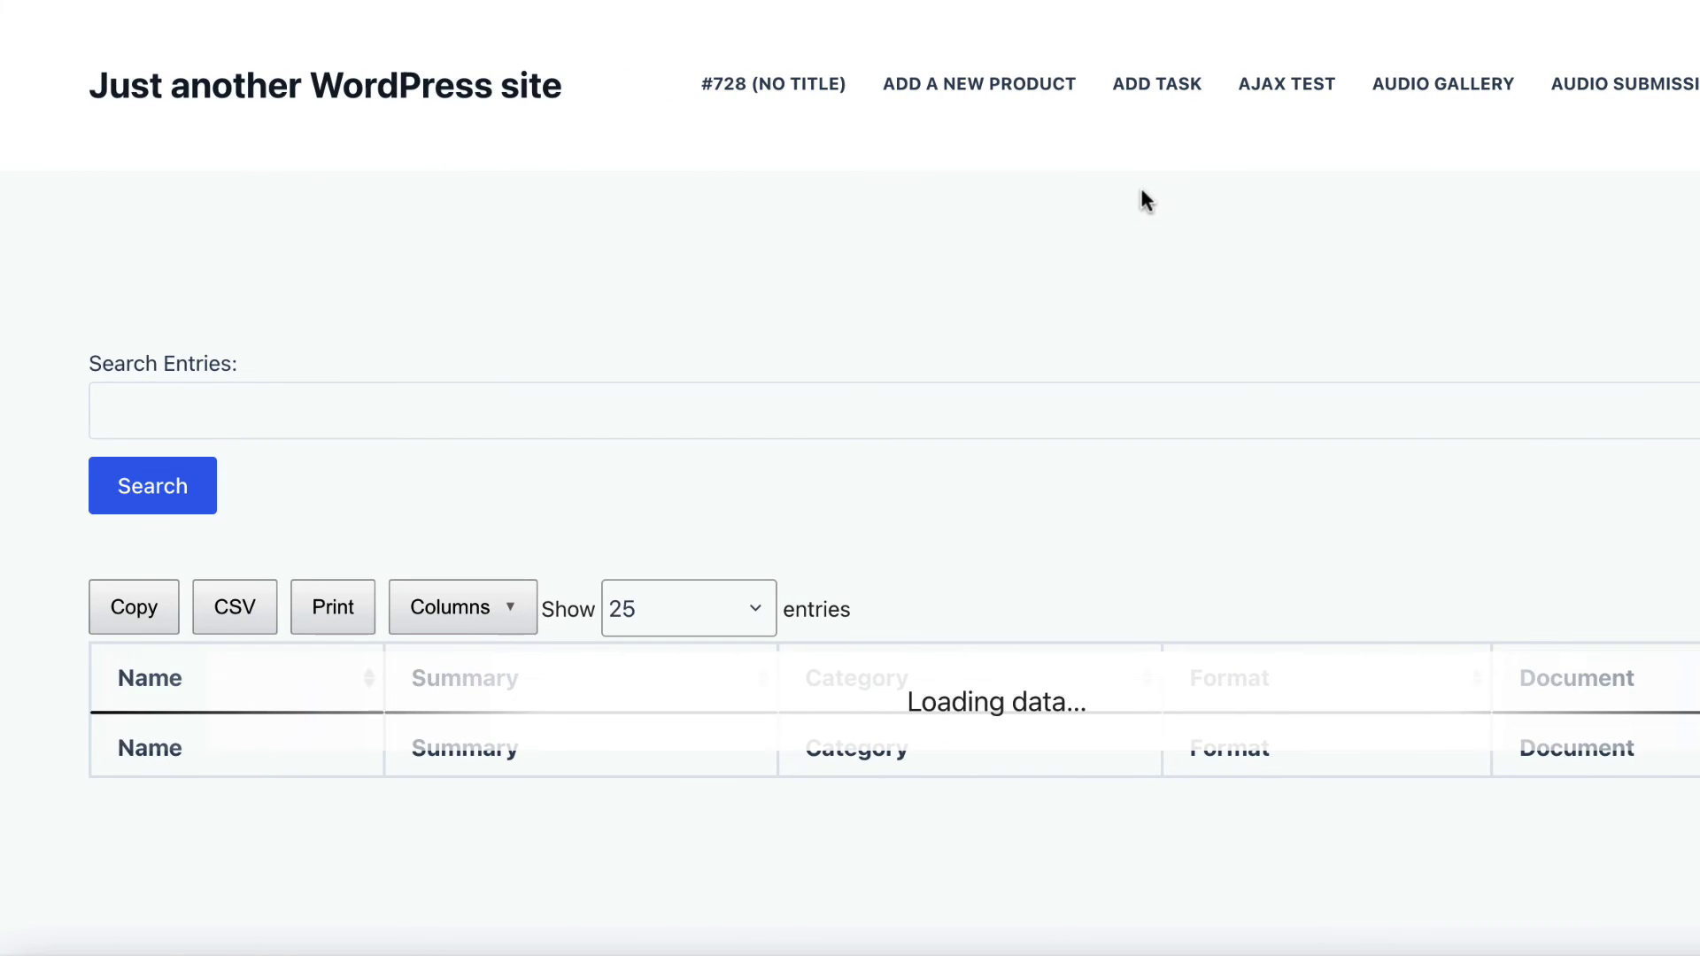
On the front-end Documents table, try the CSV and Print export buttons
{"action": "scroll", "coordinate": [850, 478], "scroll_direction": "down", "scroll_amount": 5}
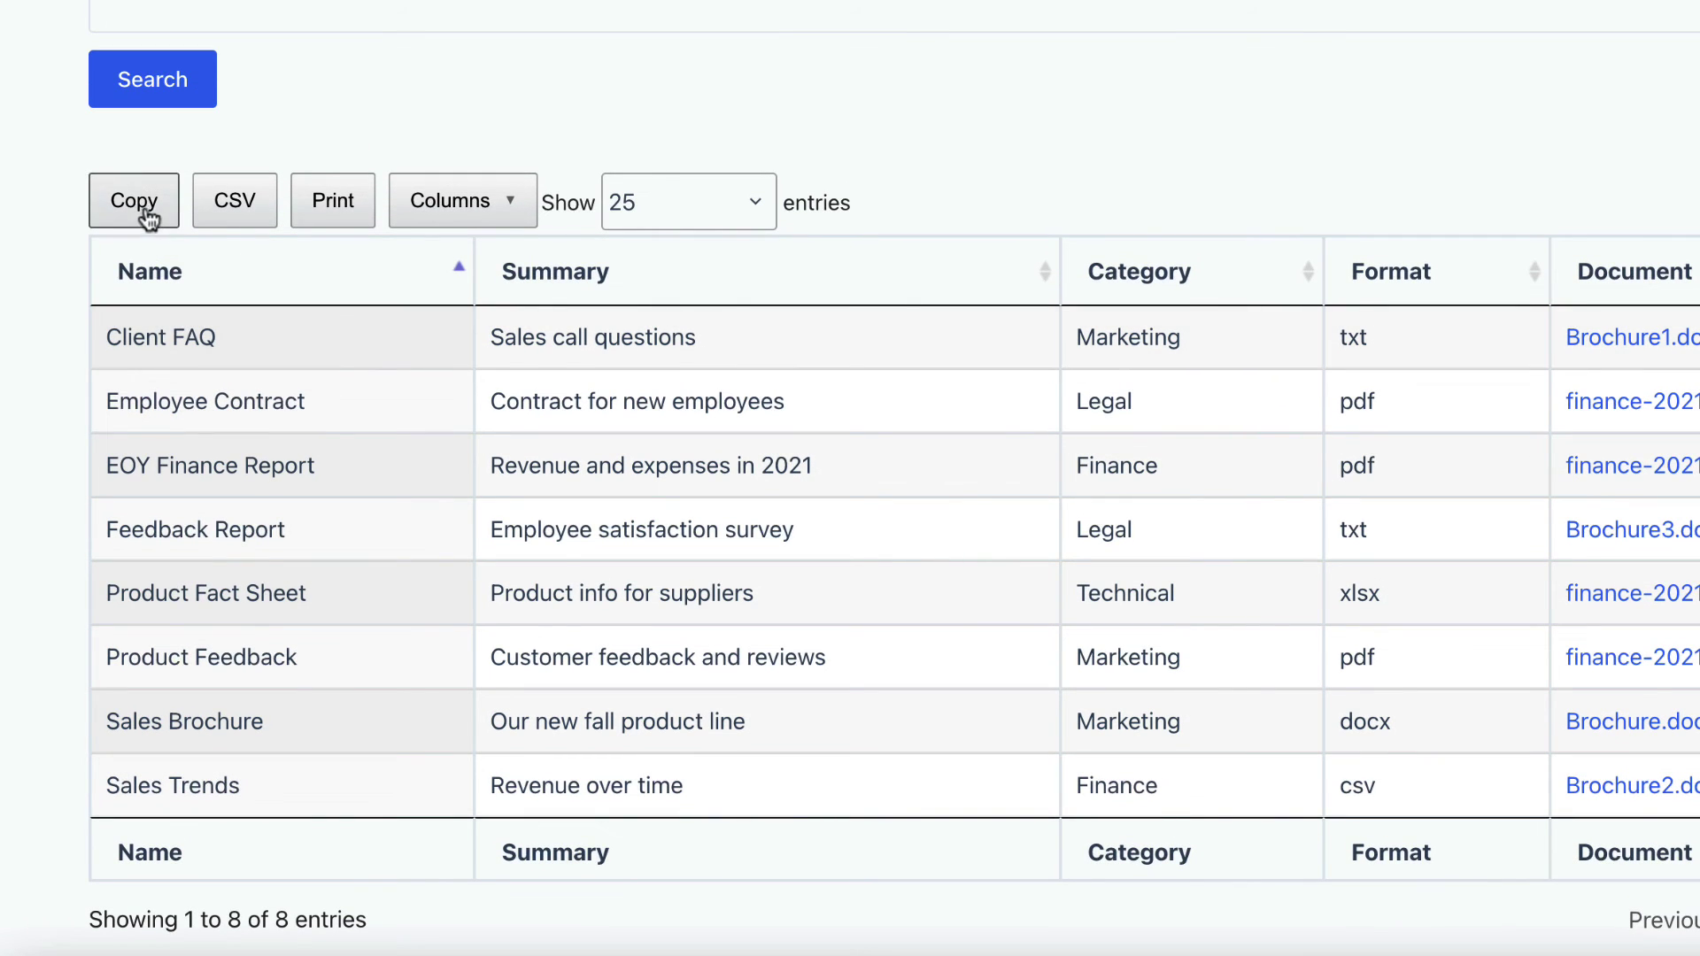
{"action": "left_click", "coordinate": [228, 216]}
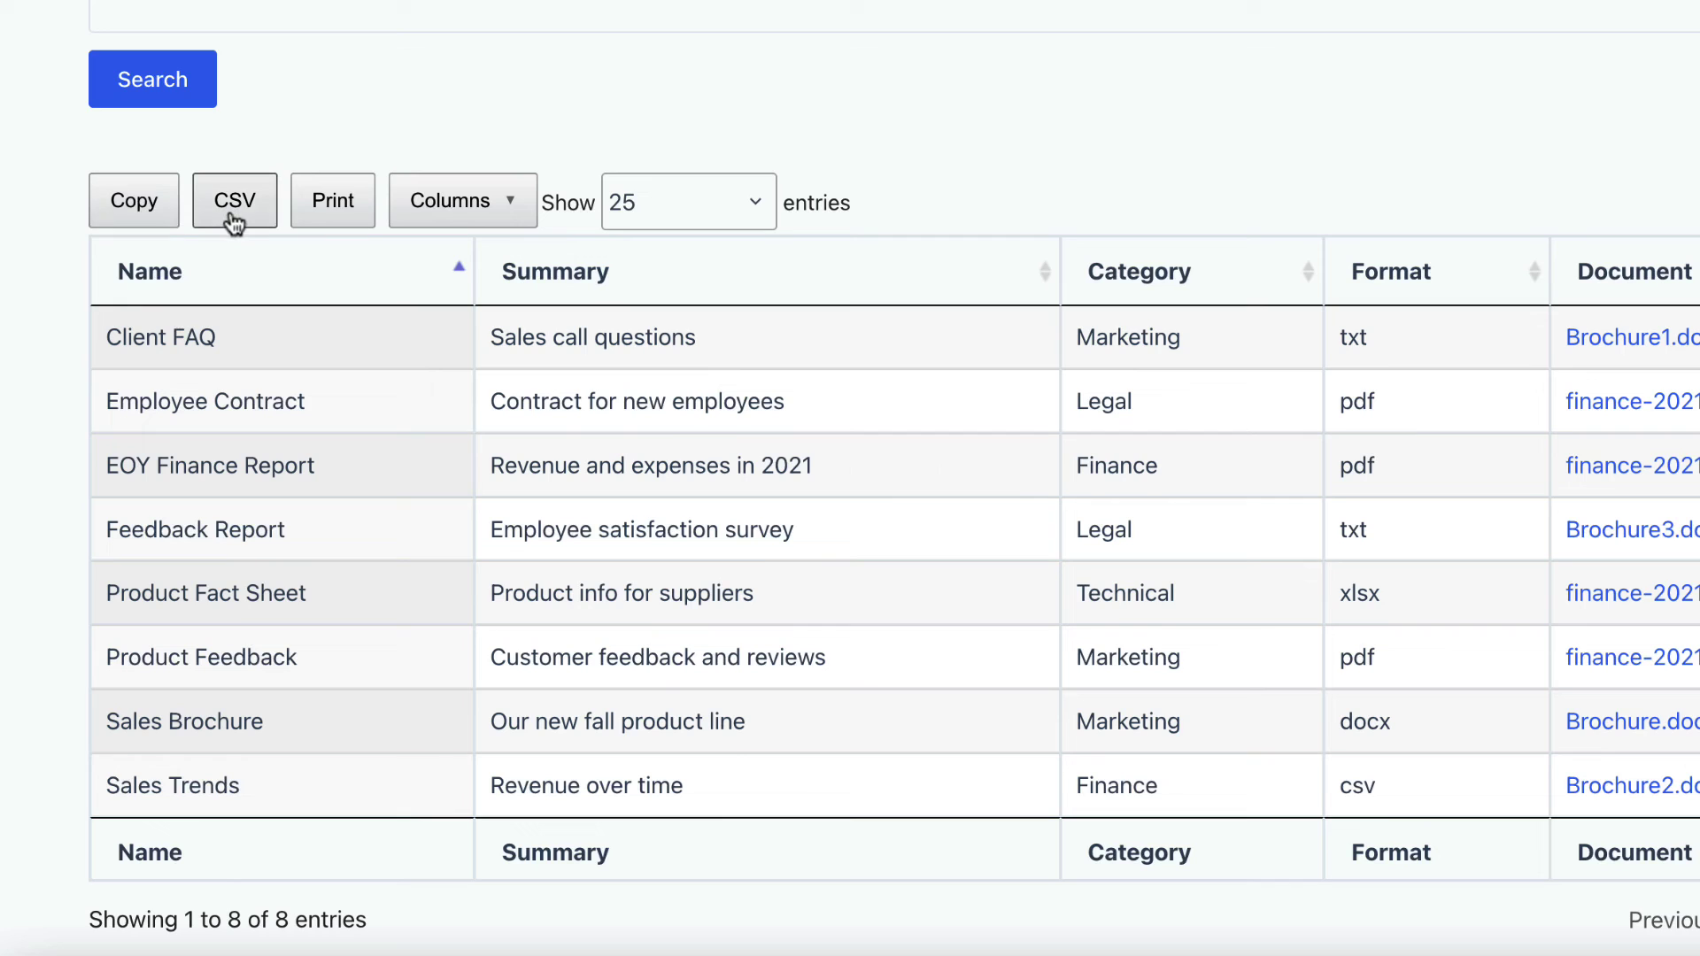
{"action": "left_click", "coordinate": [348, 216]}
{"action": "left_click", "coordinate": [492, 211]}
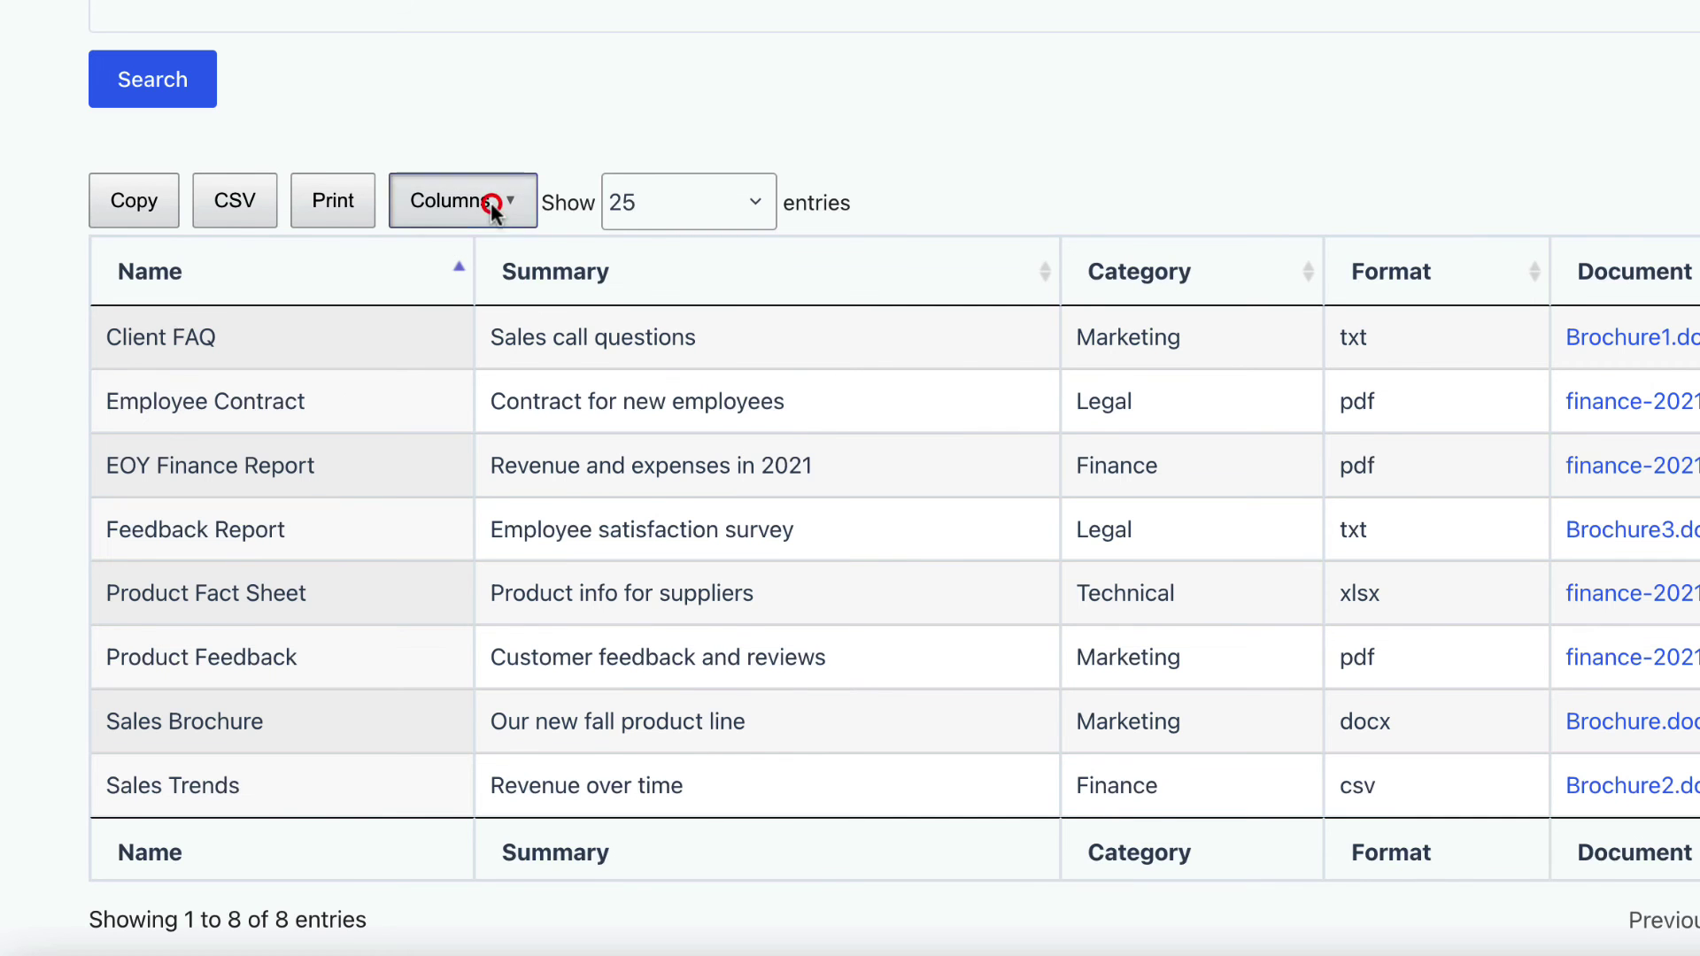
{"action": "left_click", "coordinate": [503, 272]}
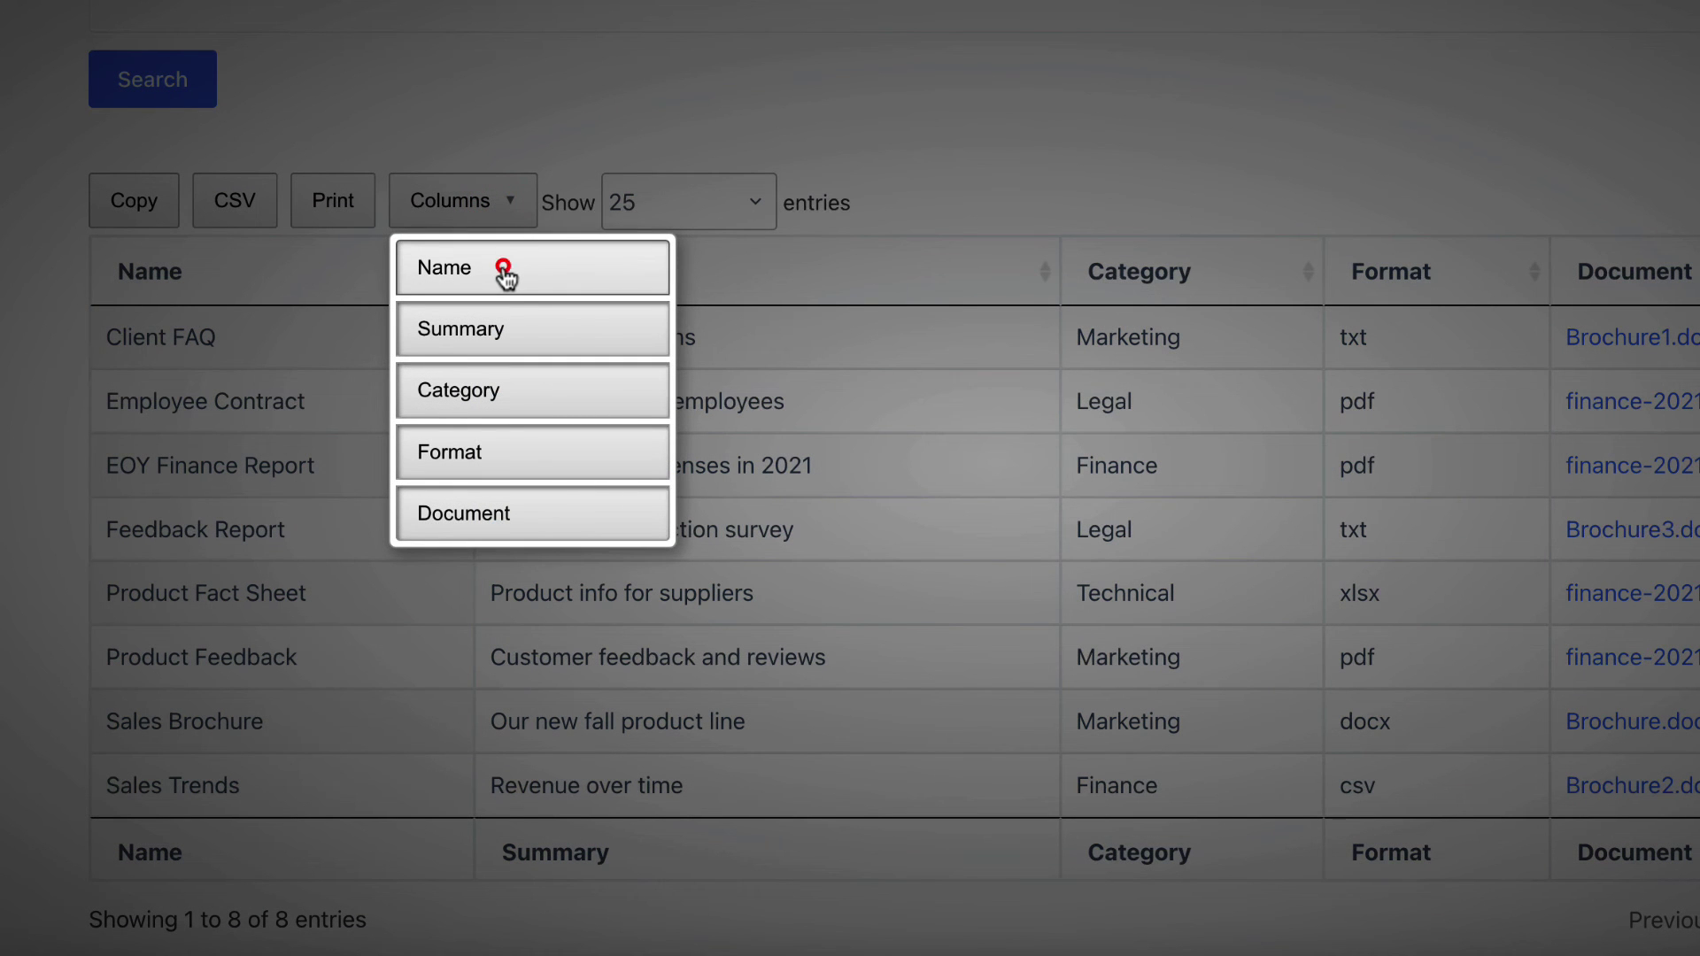
{"action": "left_click", "coordinate": [532, 337]}
{"action": "left_click", "coordinate": [531, 381]}
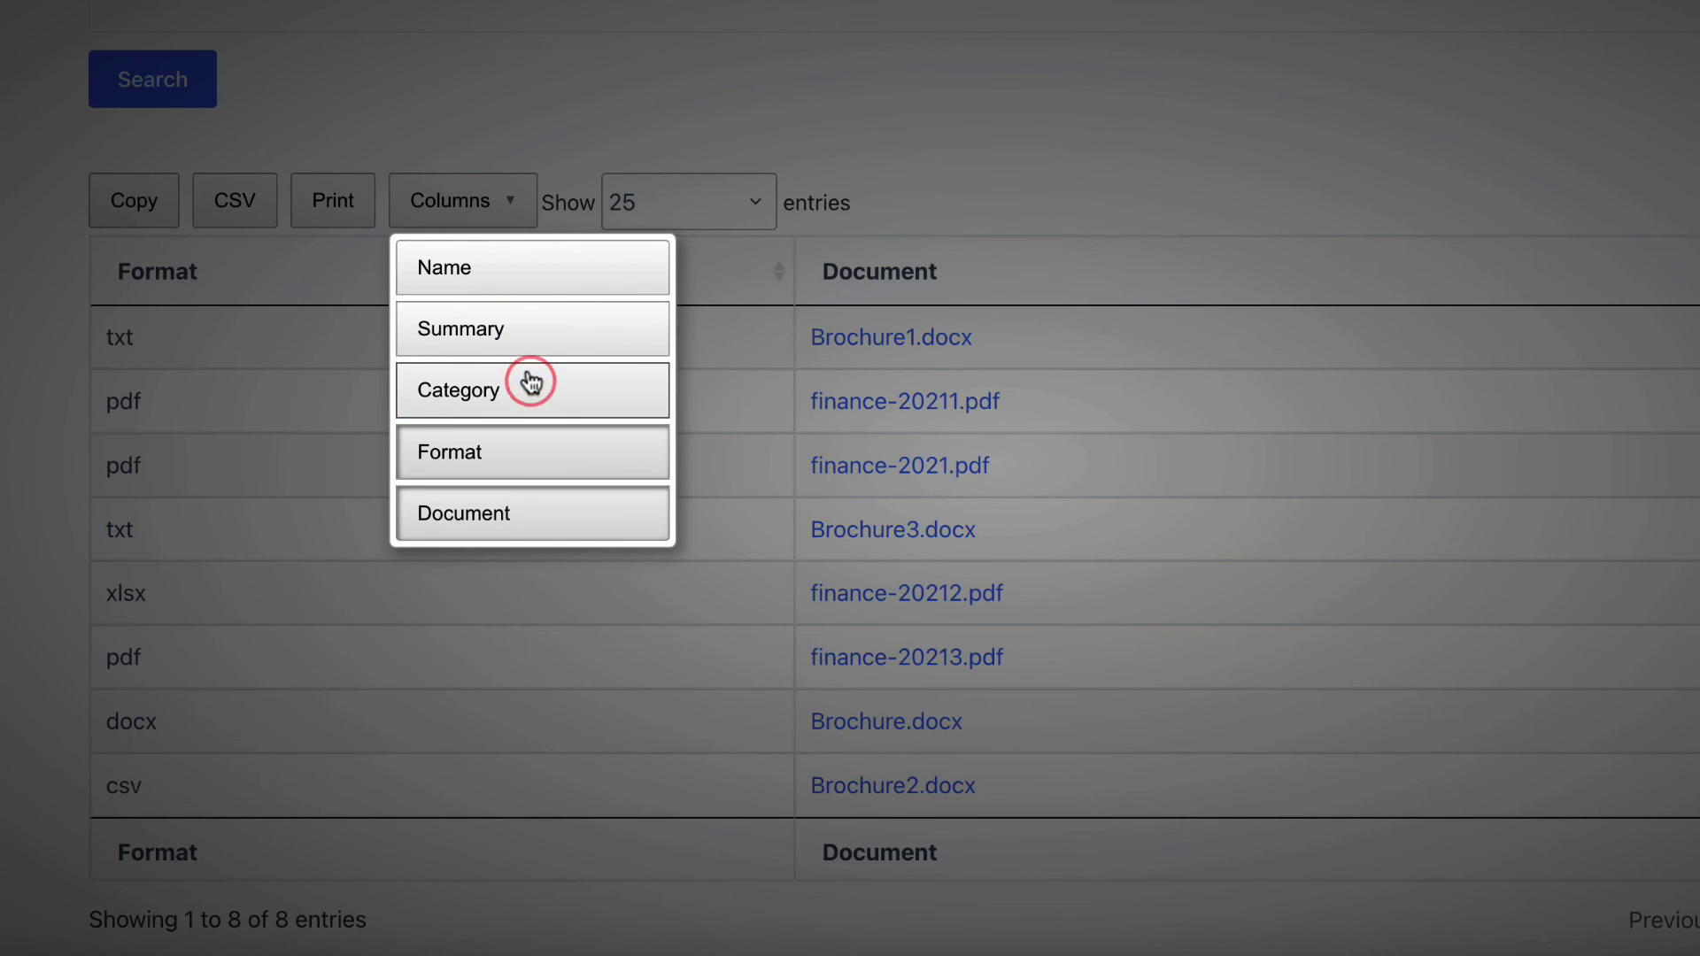
{"action": "left_click", "coordinate": [527, 379]}
{"action": "left_click", "coordinate": [530, 344]}
{"action": "left_click", "coordinate": [512, 277]}
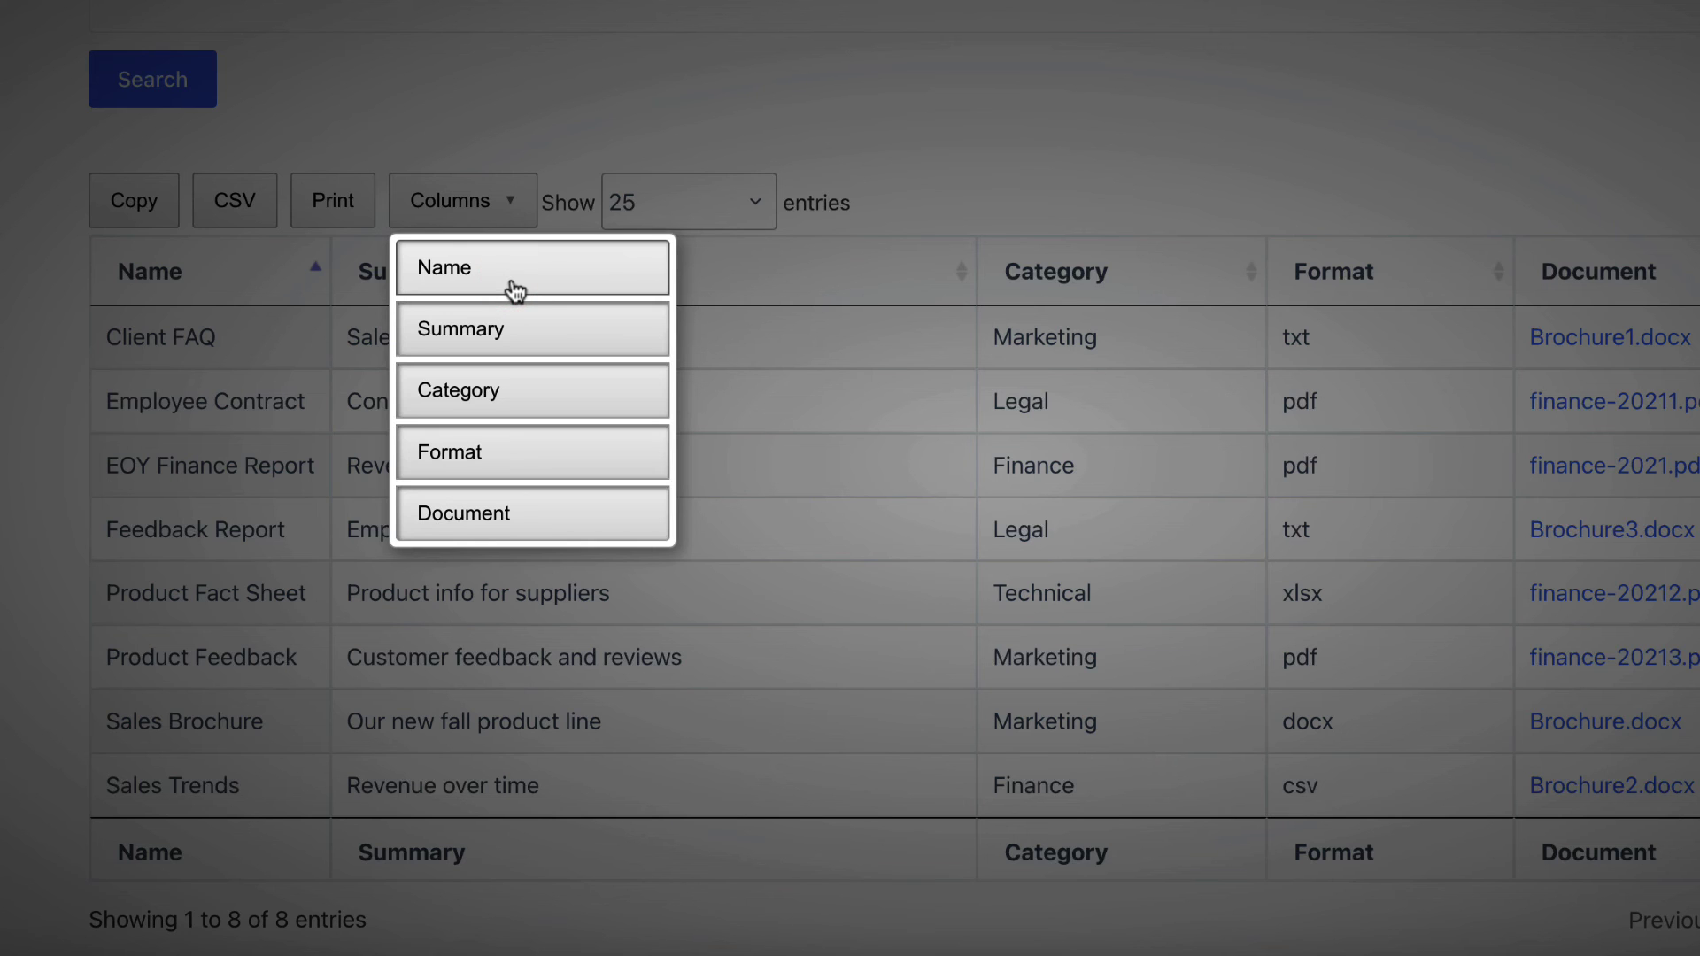
{"action": "left_click", "coordinate": [795, 319]}
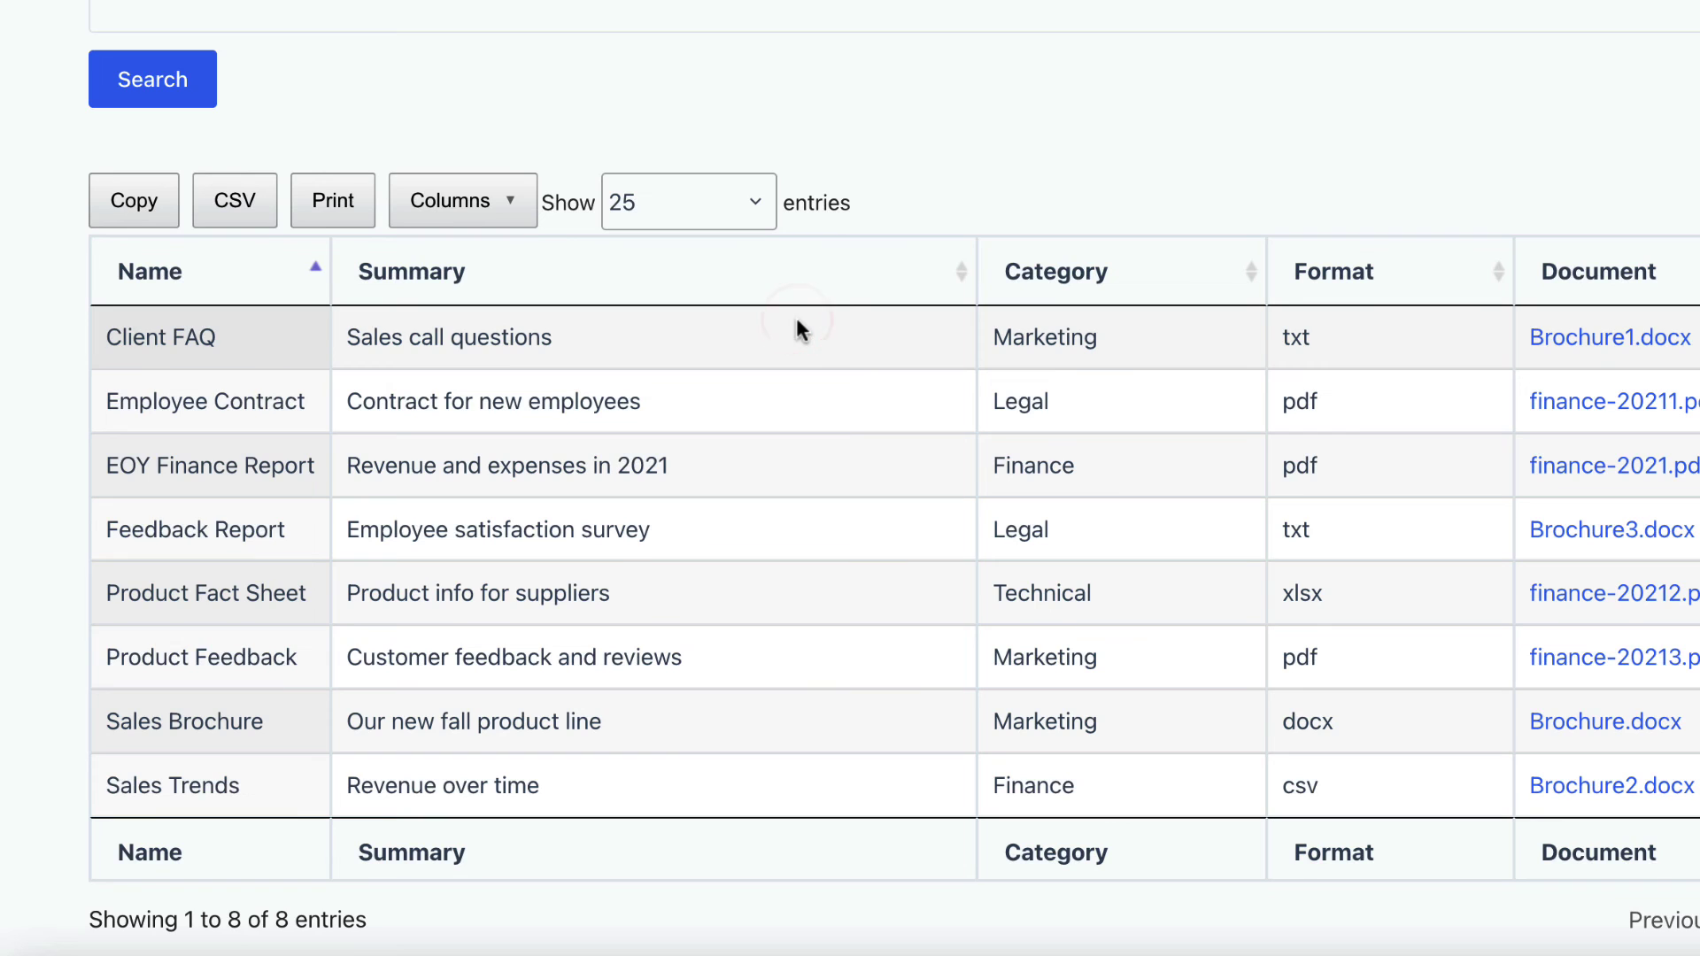
Sort the Documents table by Summary, then re-sort it ascending by Category
{"action": "left_click", "coordinate": [850, 282]}
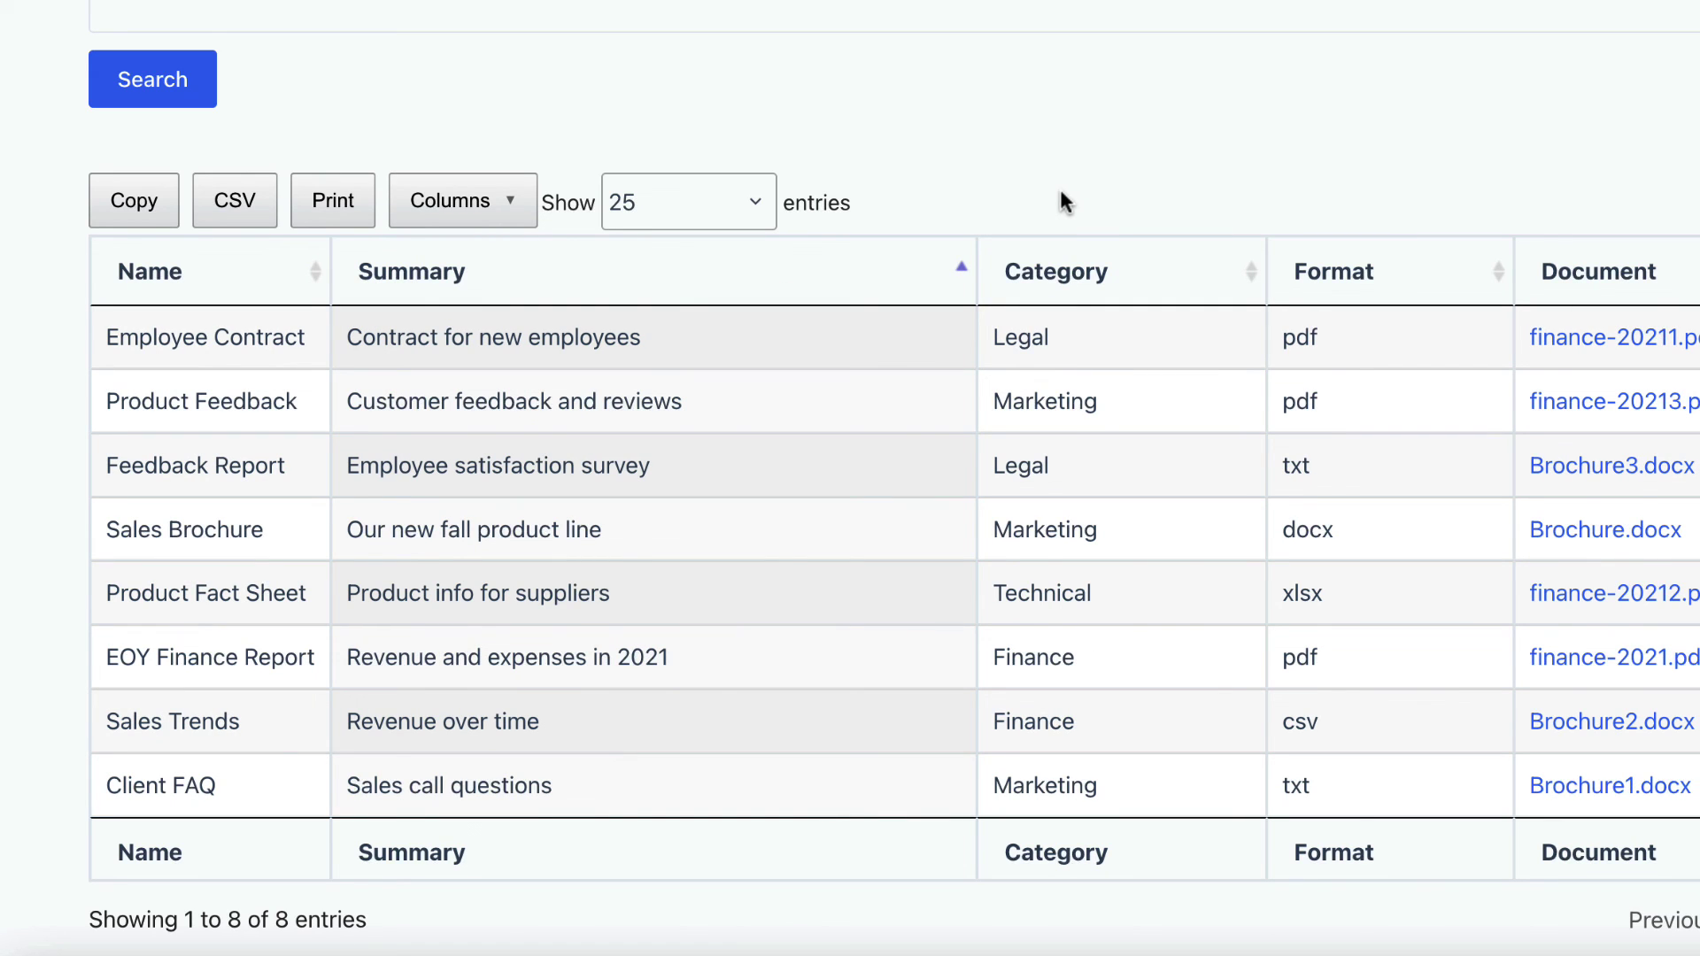
{"action": "left_click", "coordinate": [1090, 289]}
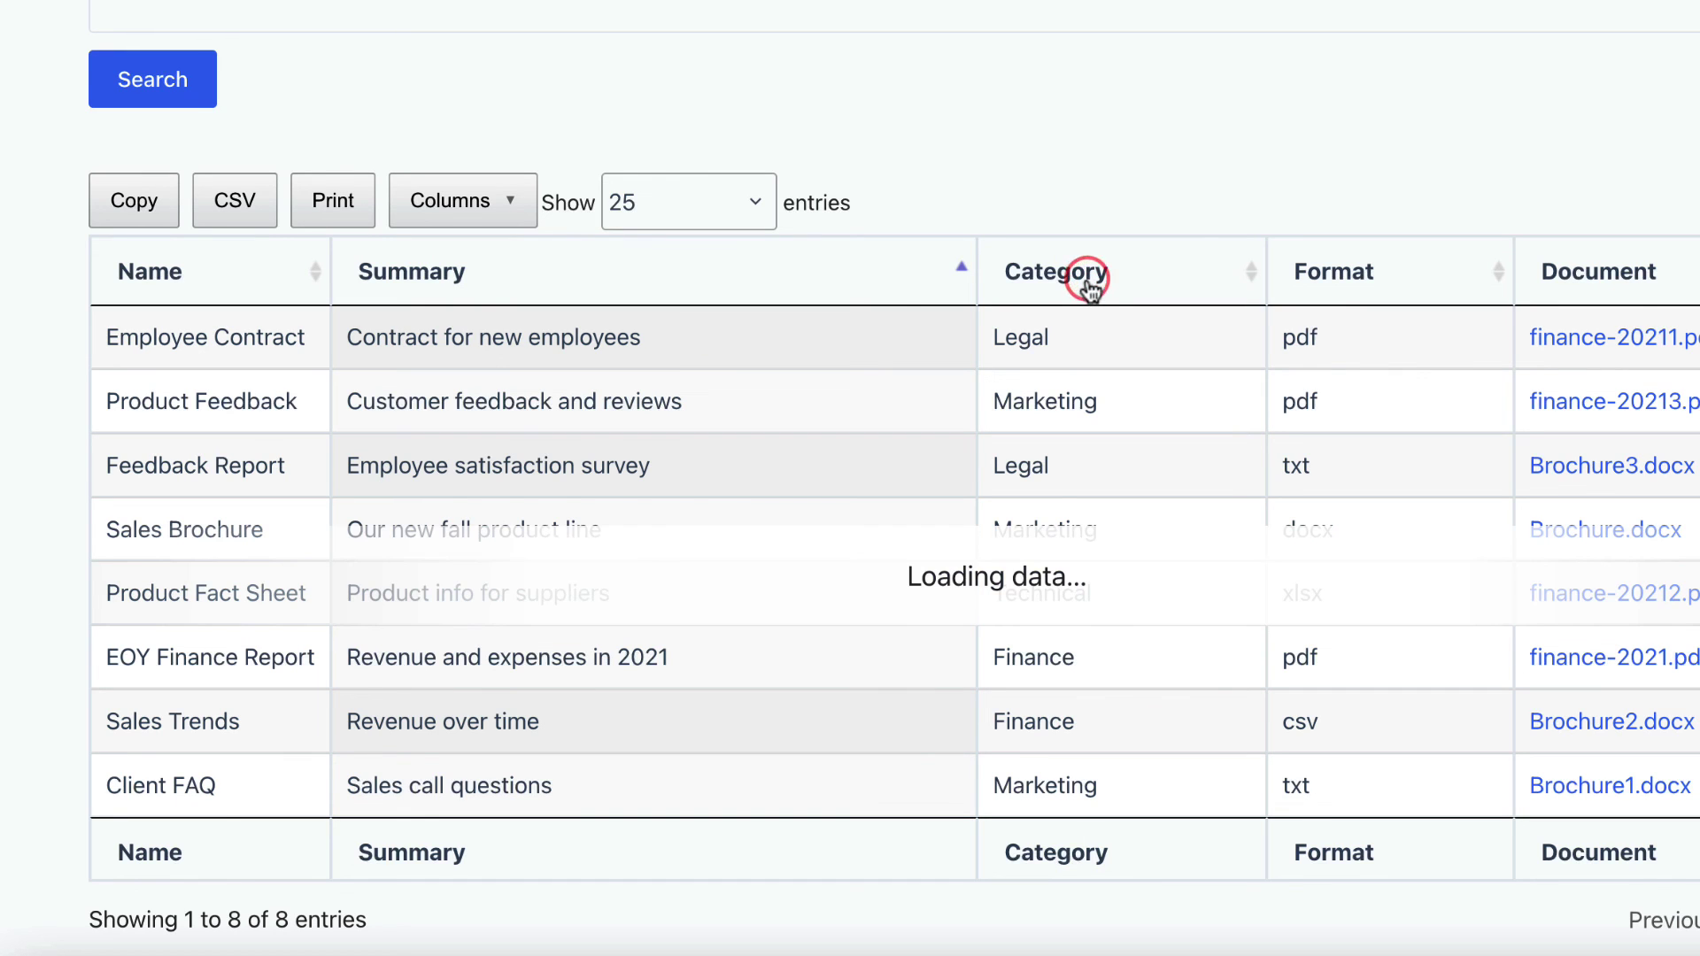